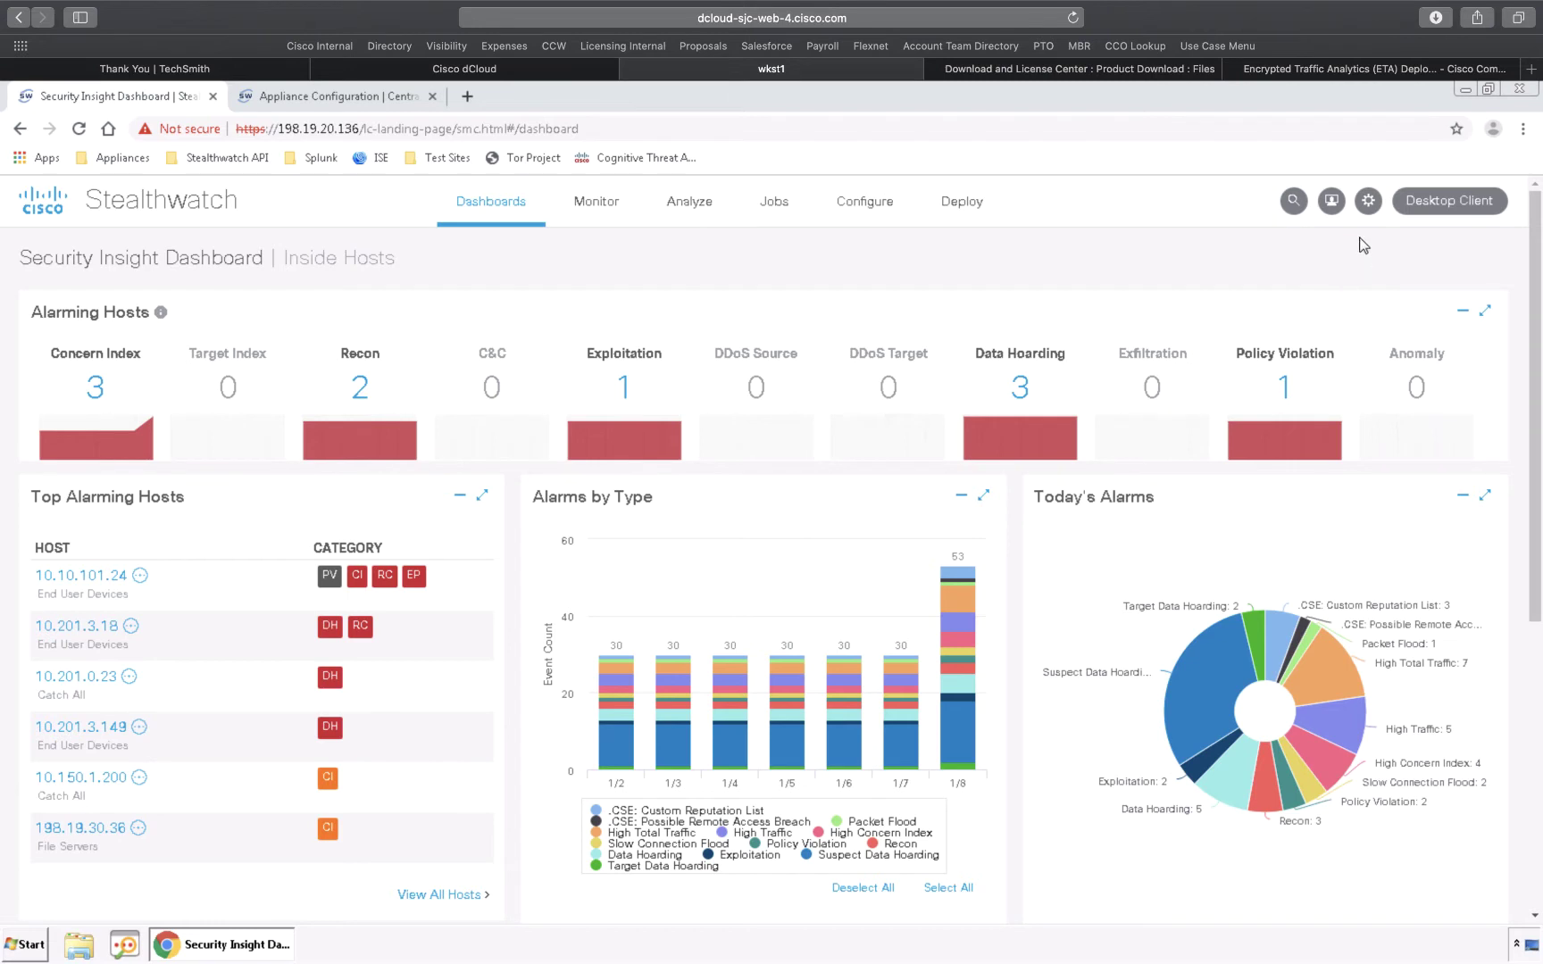
# From Central Management's inventory, open the FCNF Flow Collector's Edit Appliance Configuration page
pyautogui.click(1369, 204)
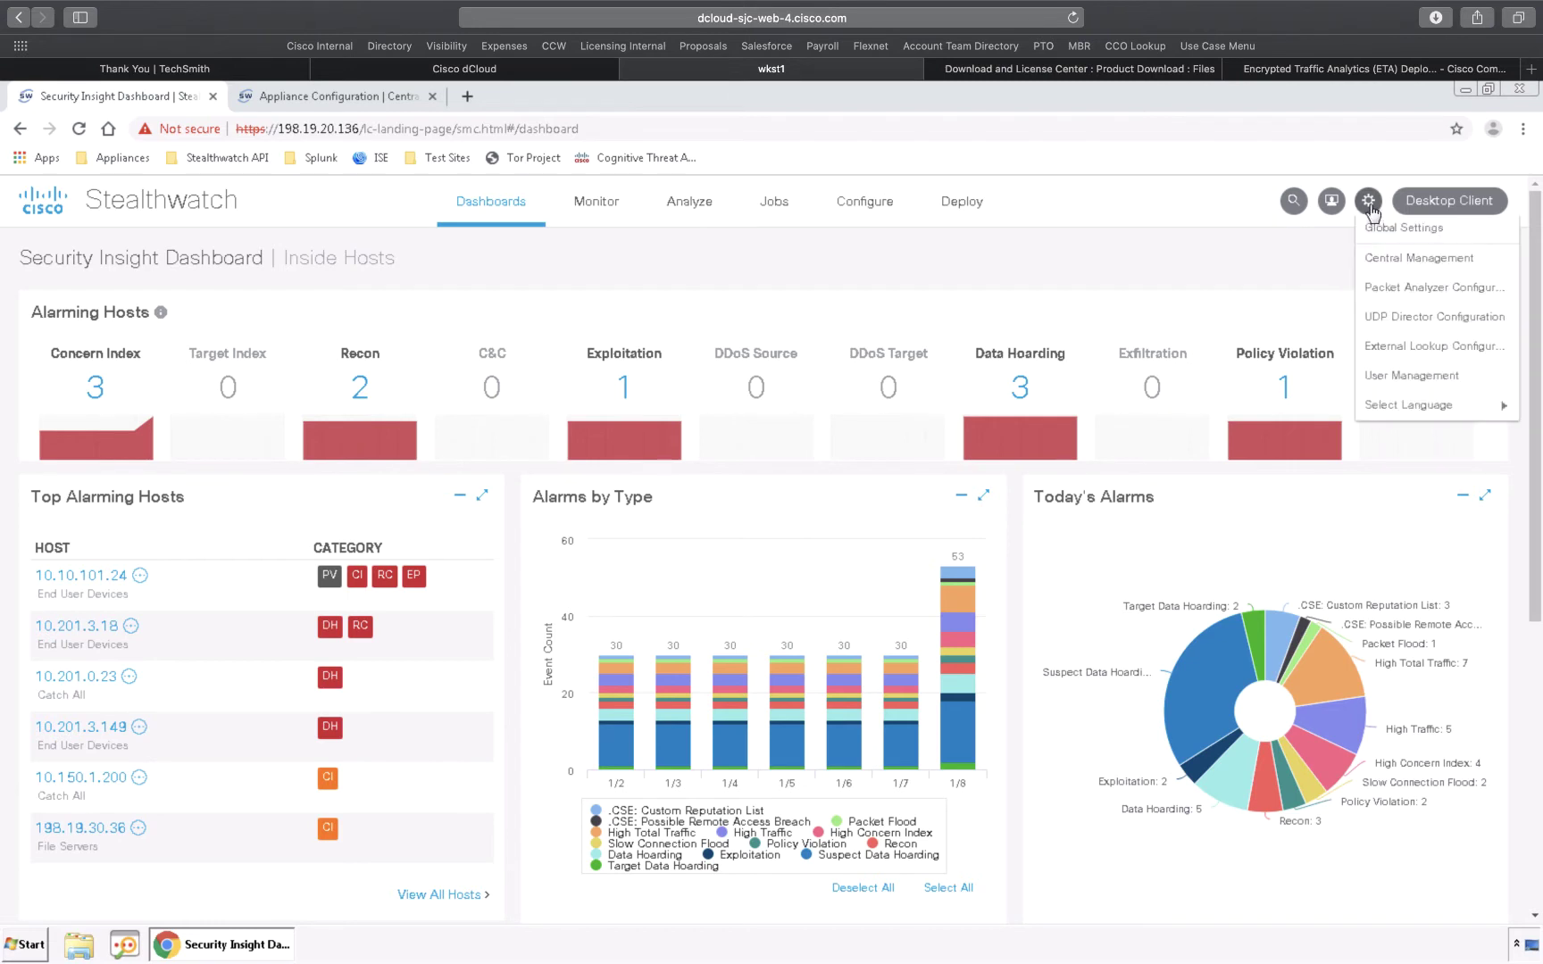
pyautogui.click(1381, 259)
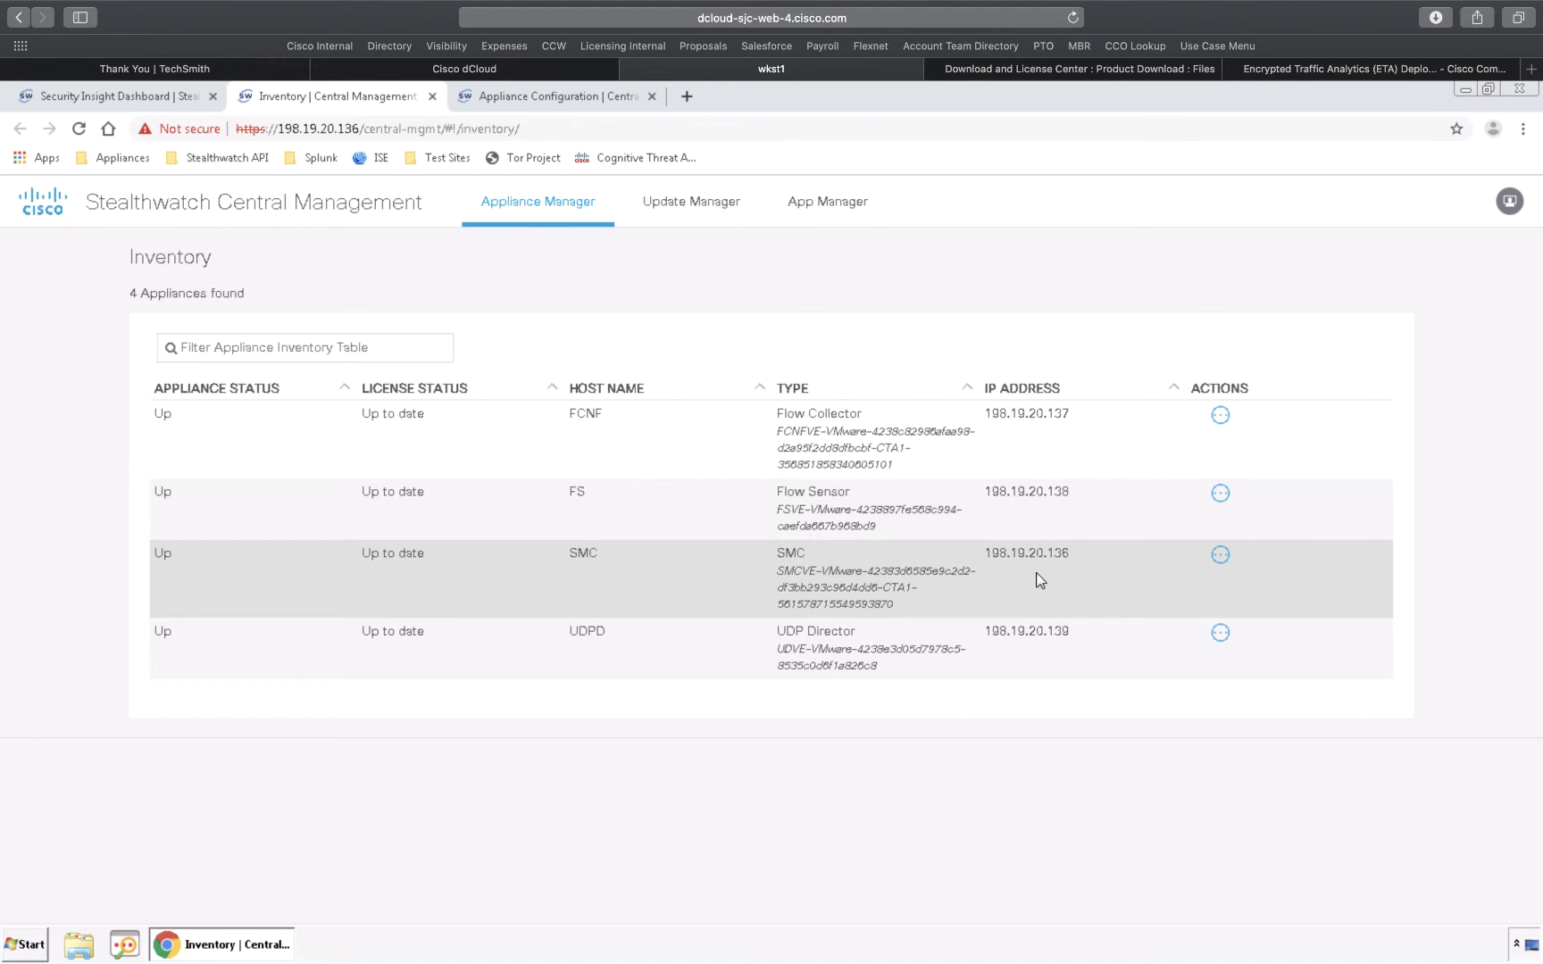
pyautogui.click(1221, 419)
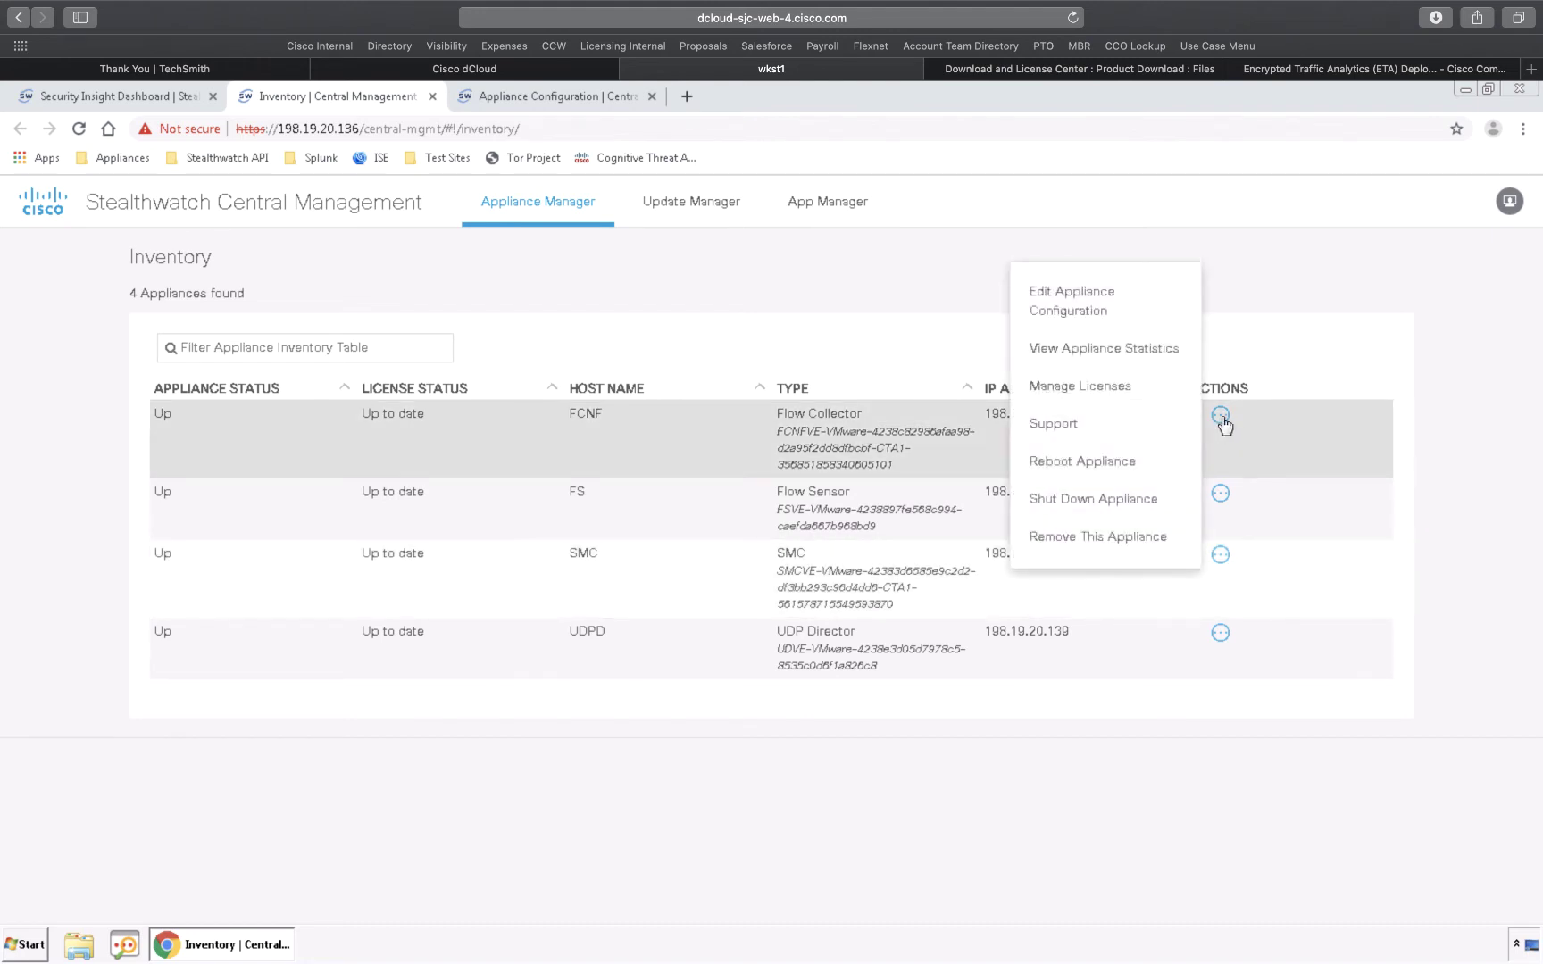
pyautogui.click(1076, 317)
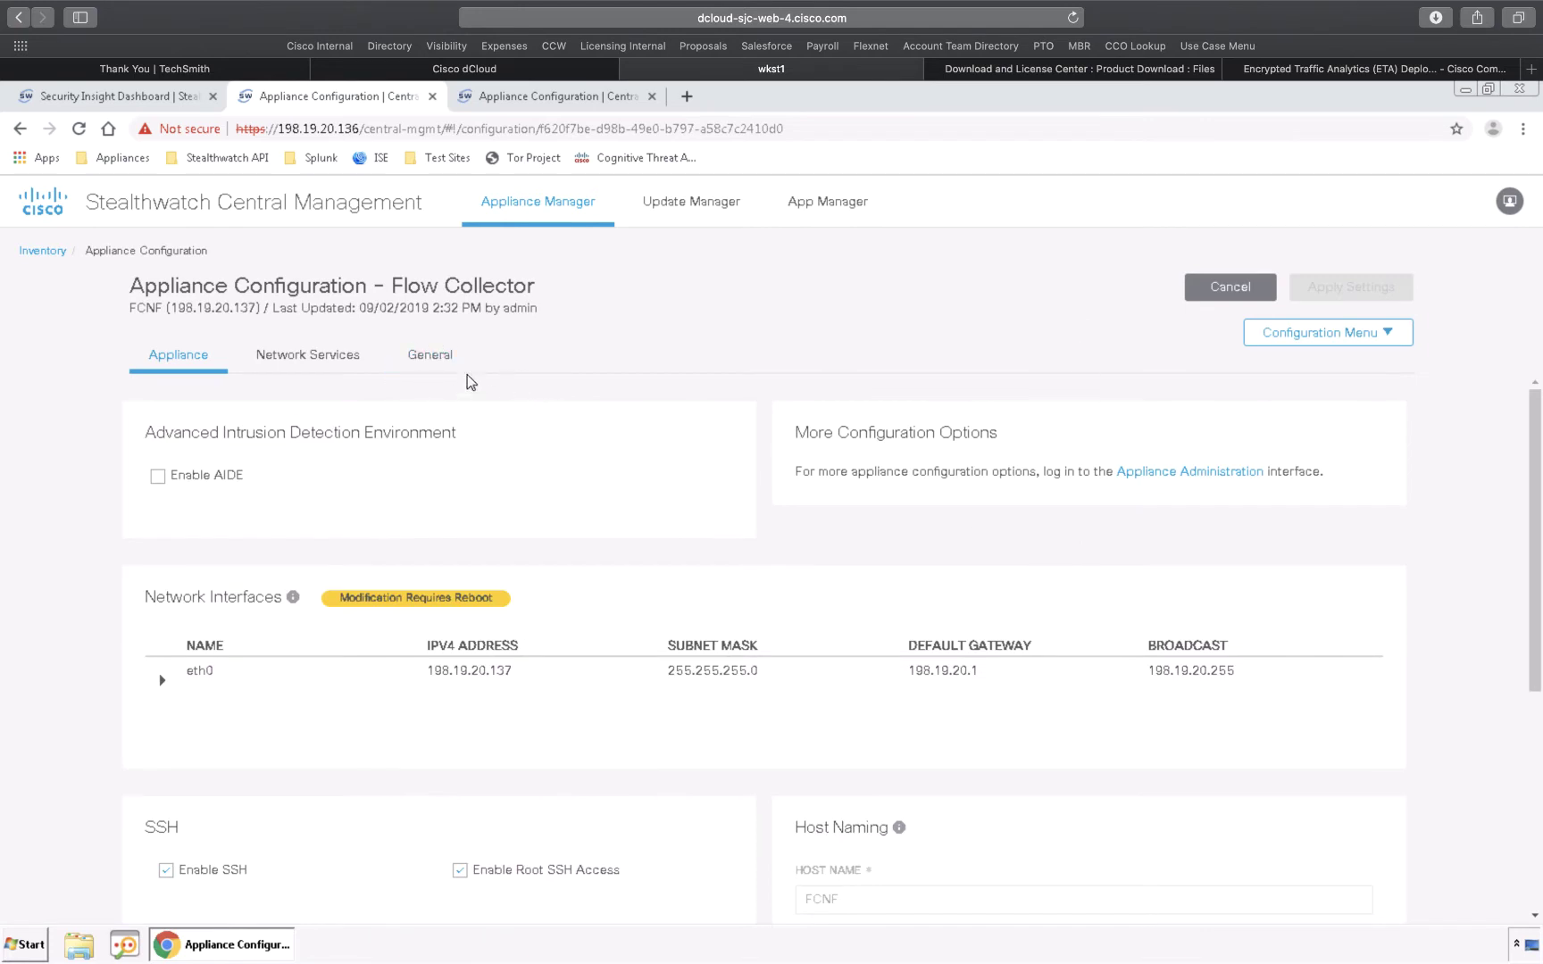
# Enable Automatic Updates under General > External Services on the Flow Collector and apply the changes
pyautogui.click(416, 355)
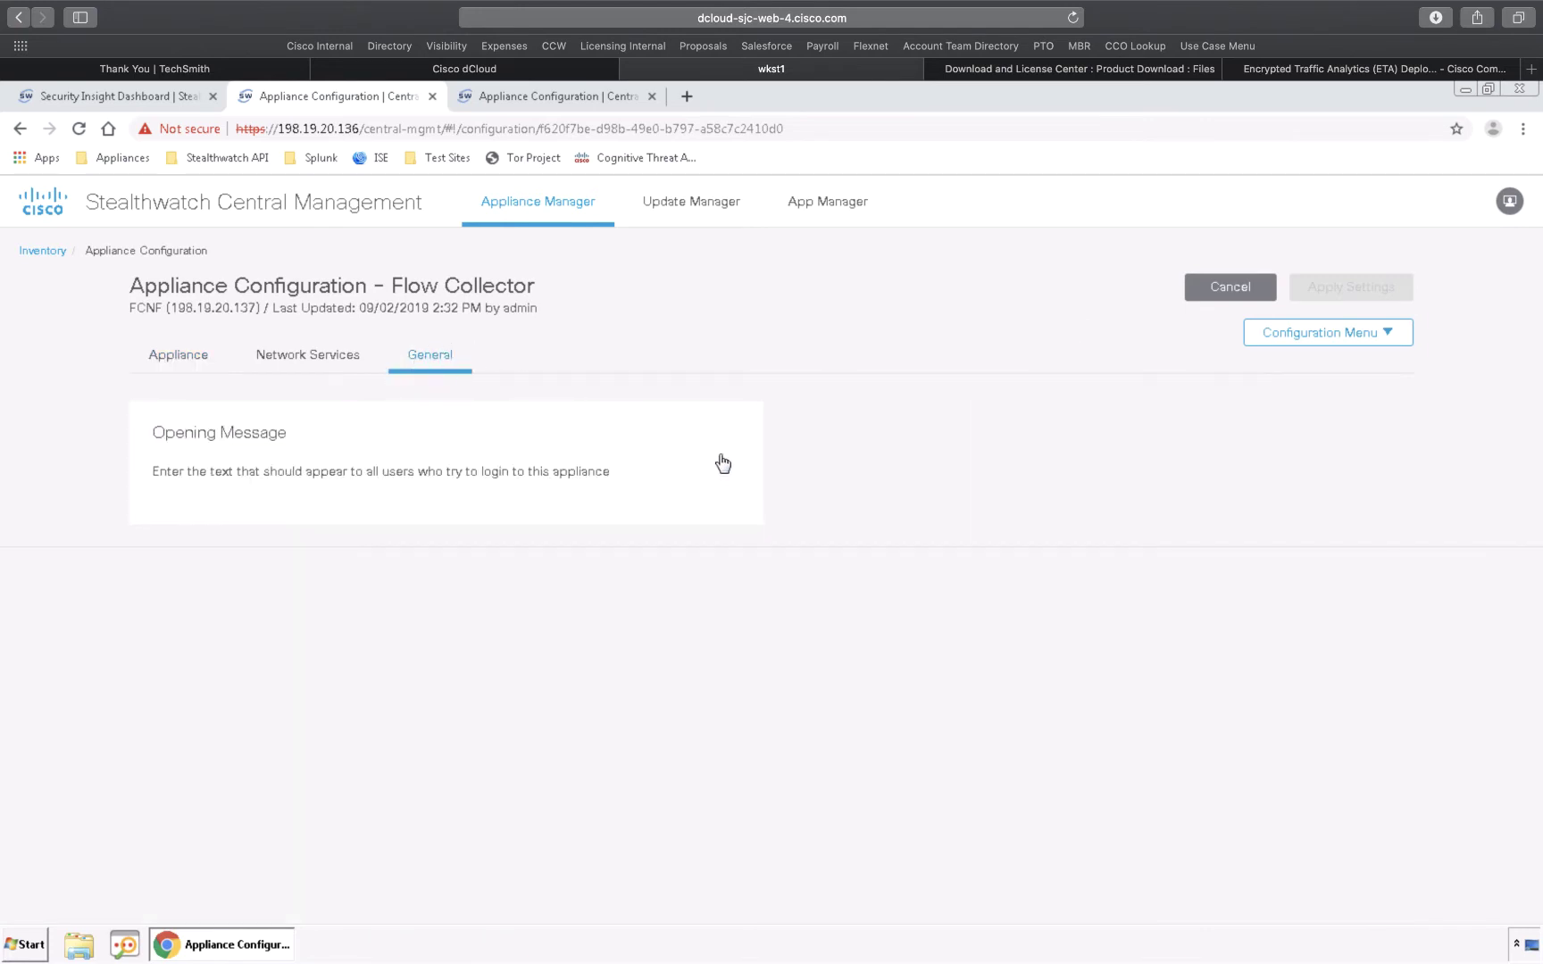
pyautogui.scroll(-3, 982, 606)
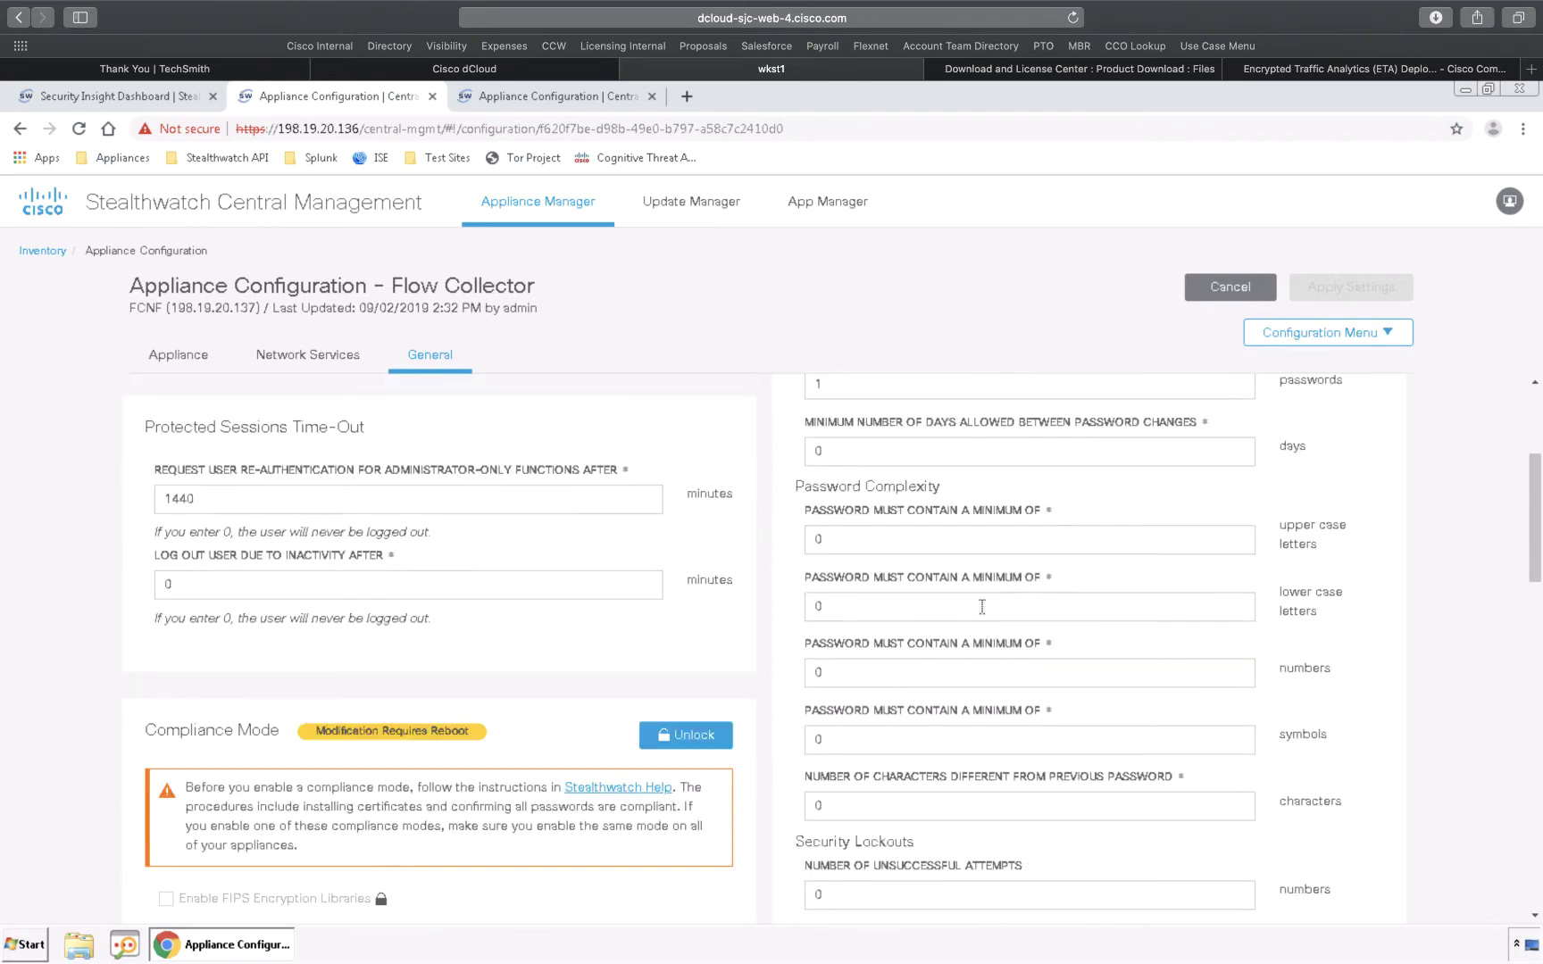
pyautogui.scroll(-7, 982, 607)
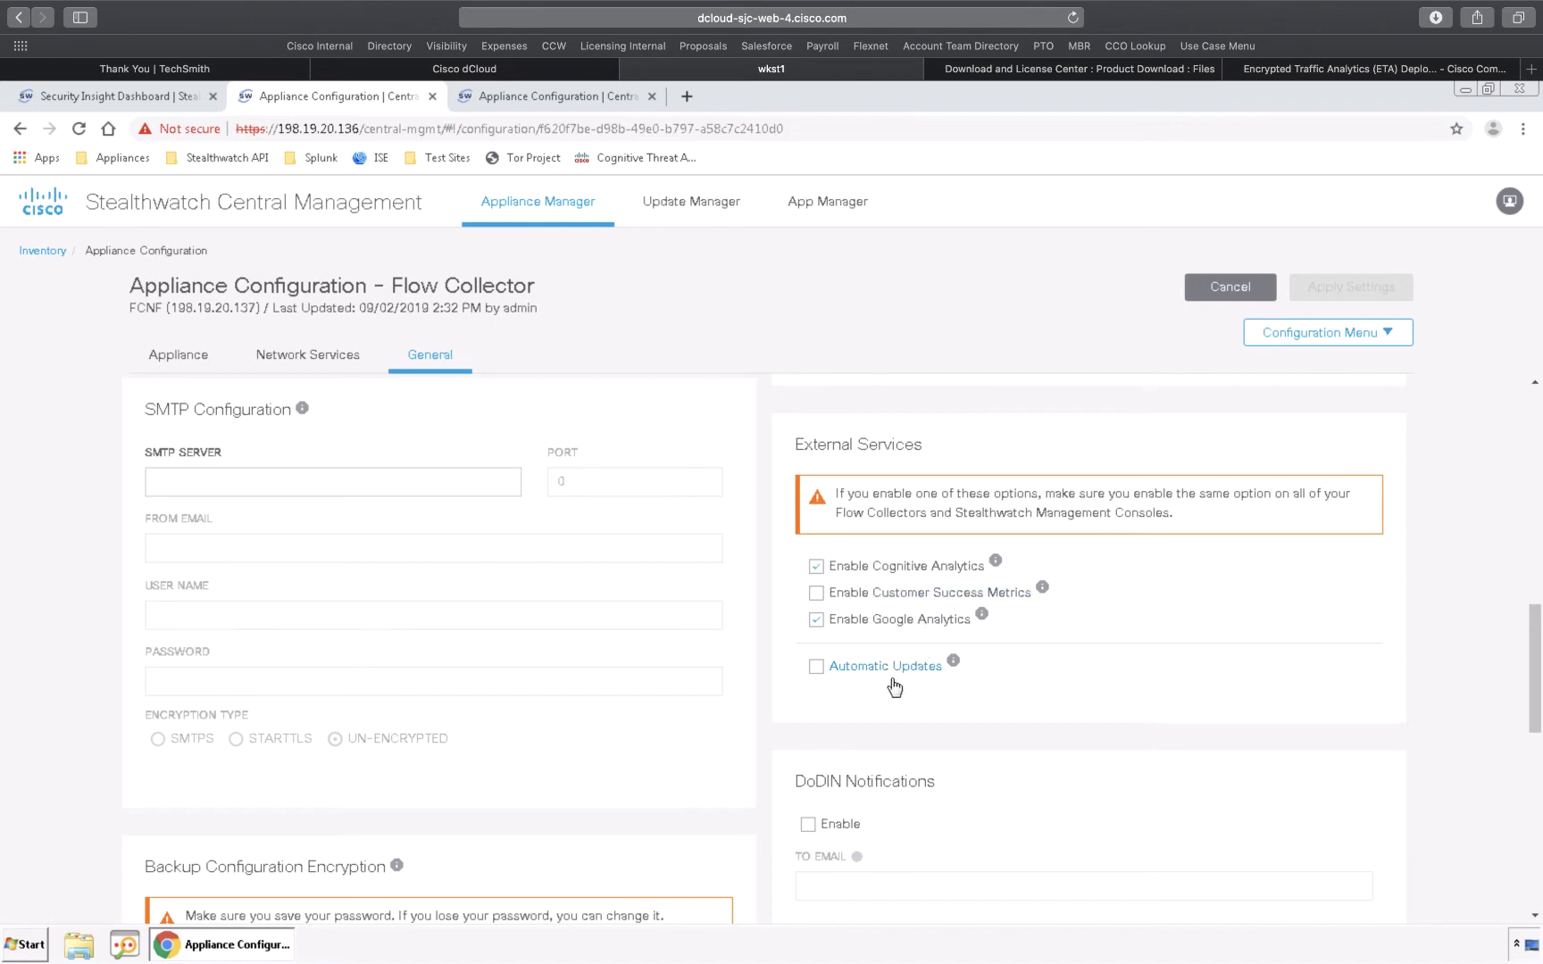
pyautogui.click(816, 670)
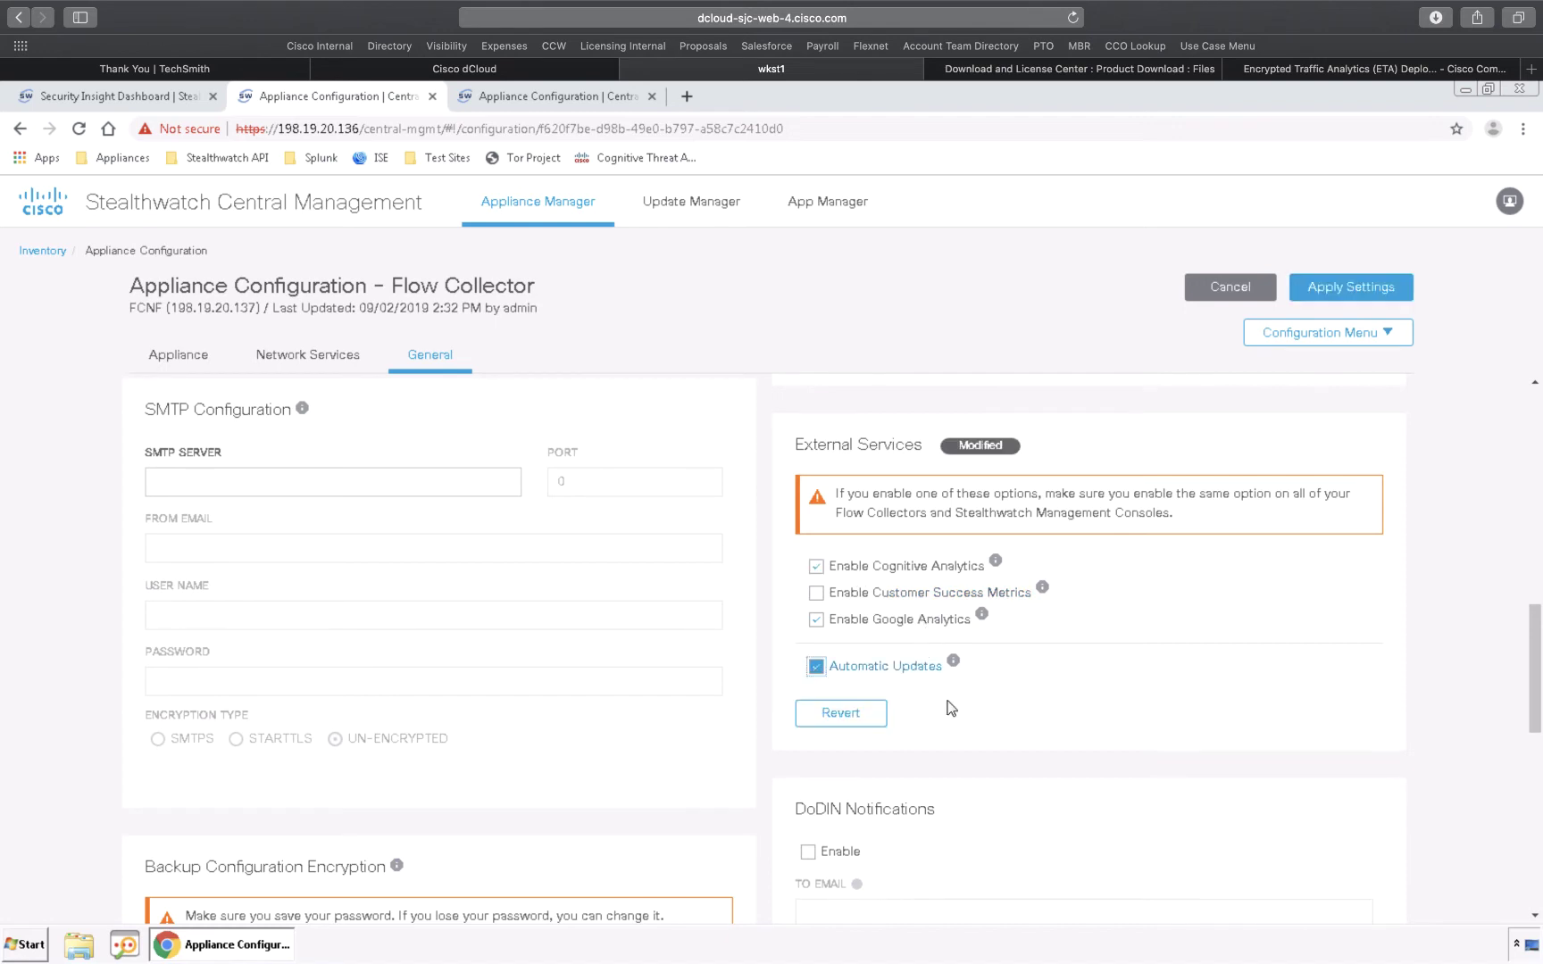
pyautogui.click(1353, 291)
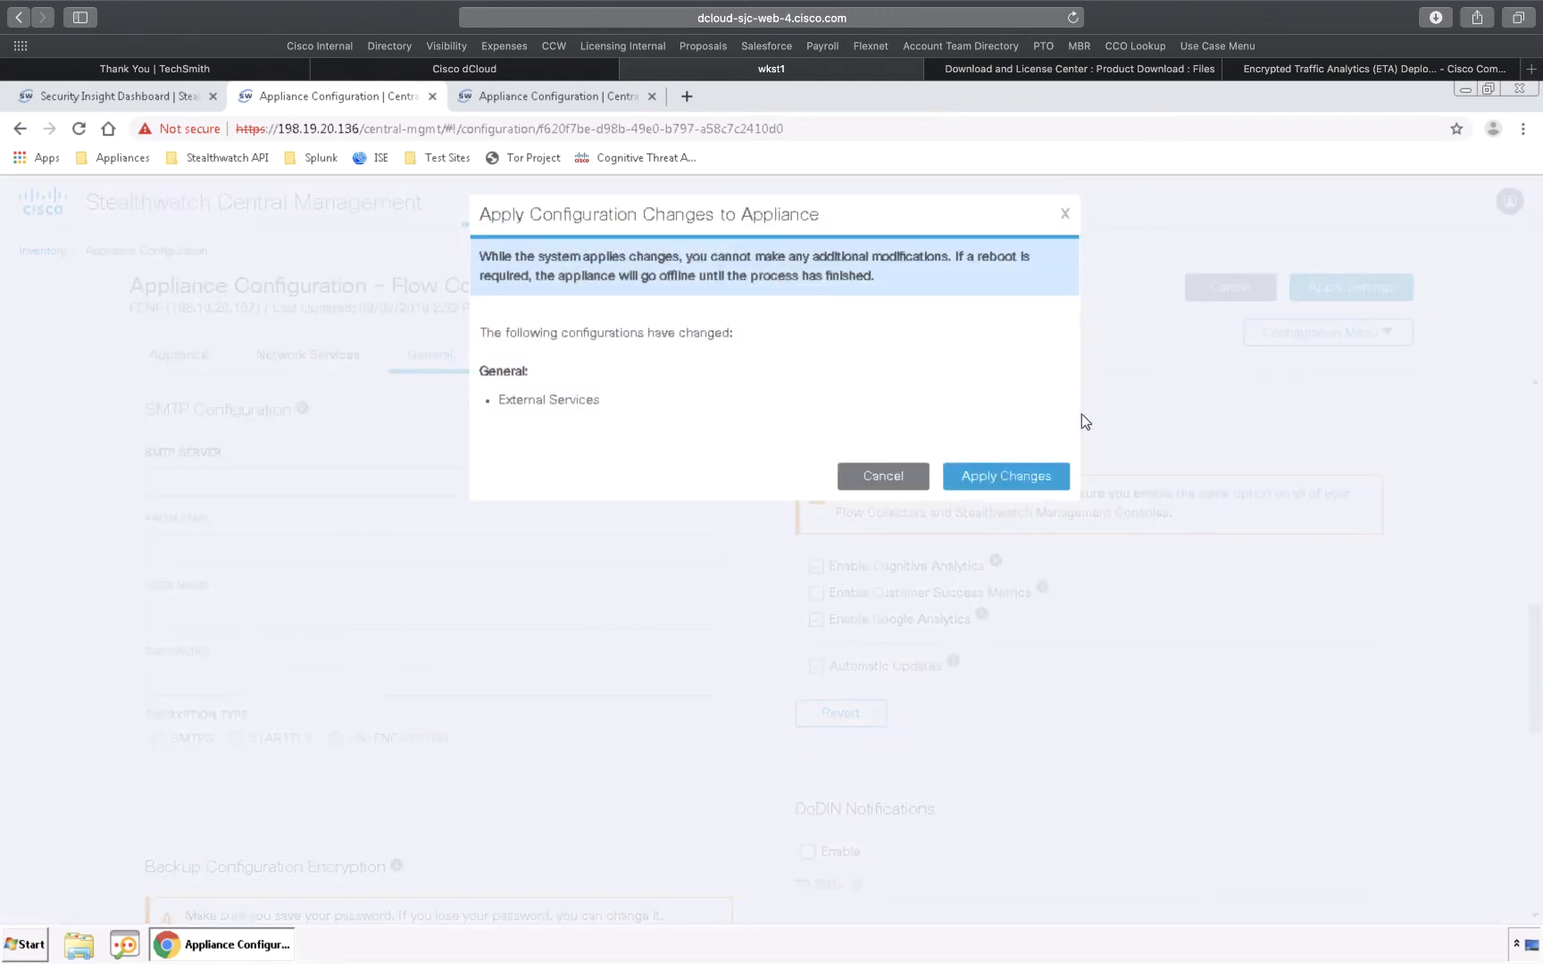
pyautogui.click(1021, 479)
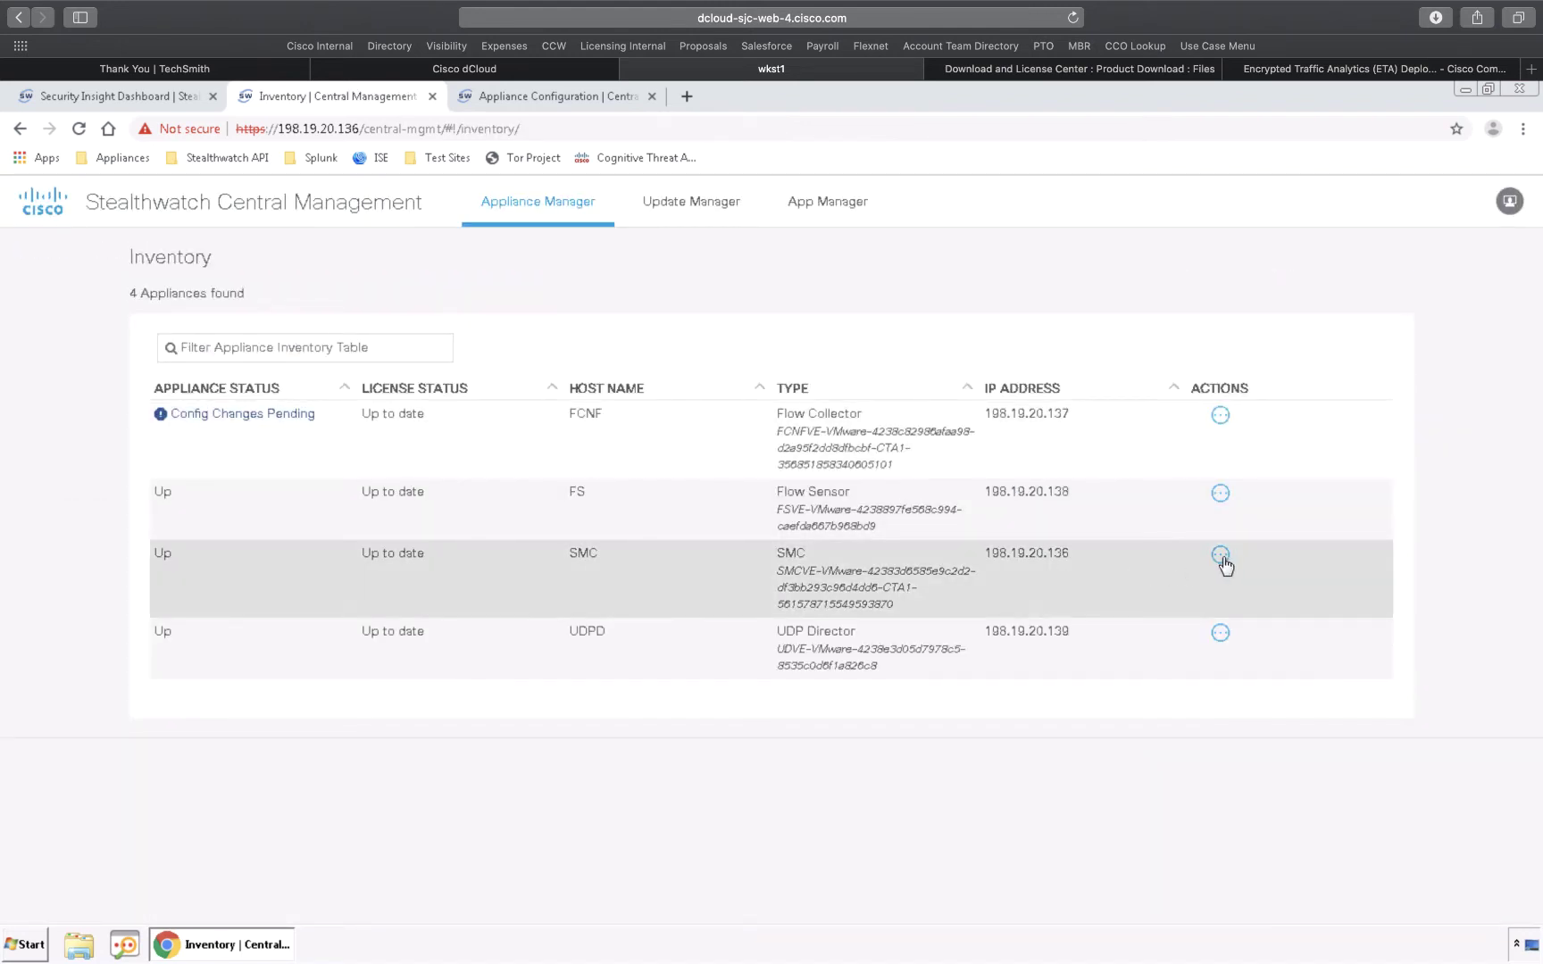
# Open the SMC appliance configuration at its General tab's External Services section
pyautogui.click(1220, 556)
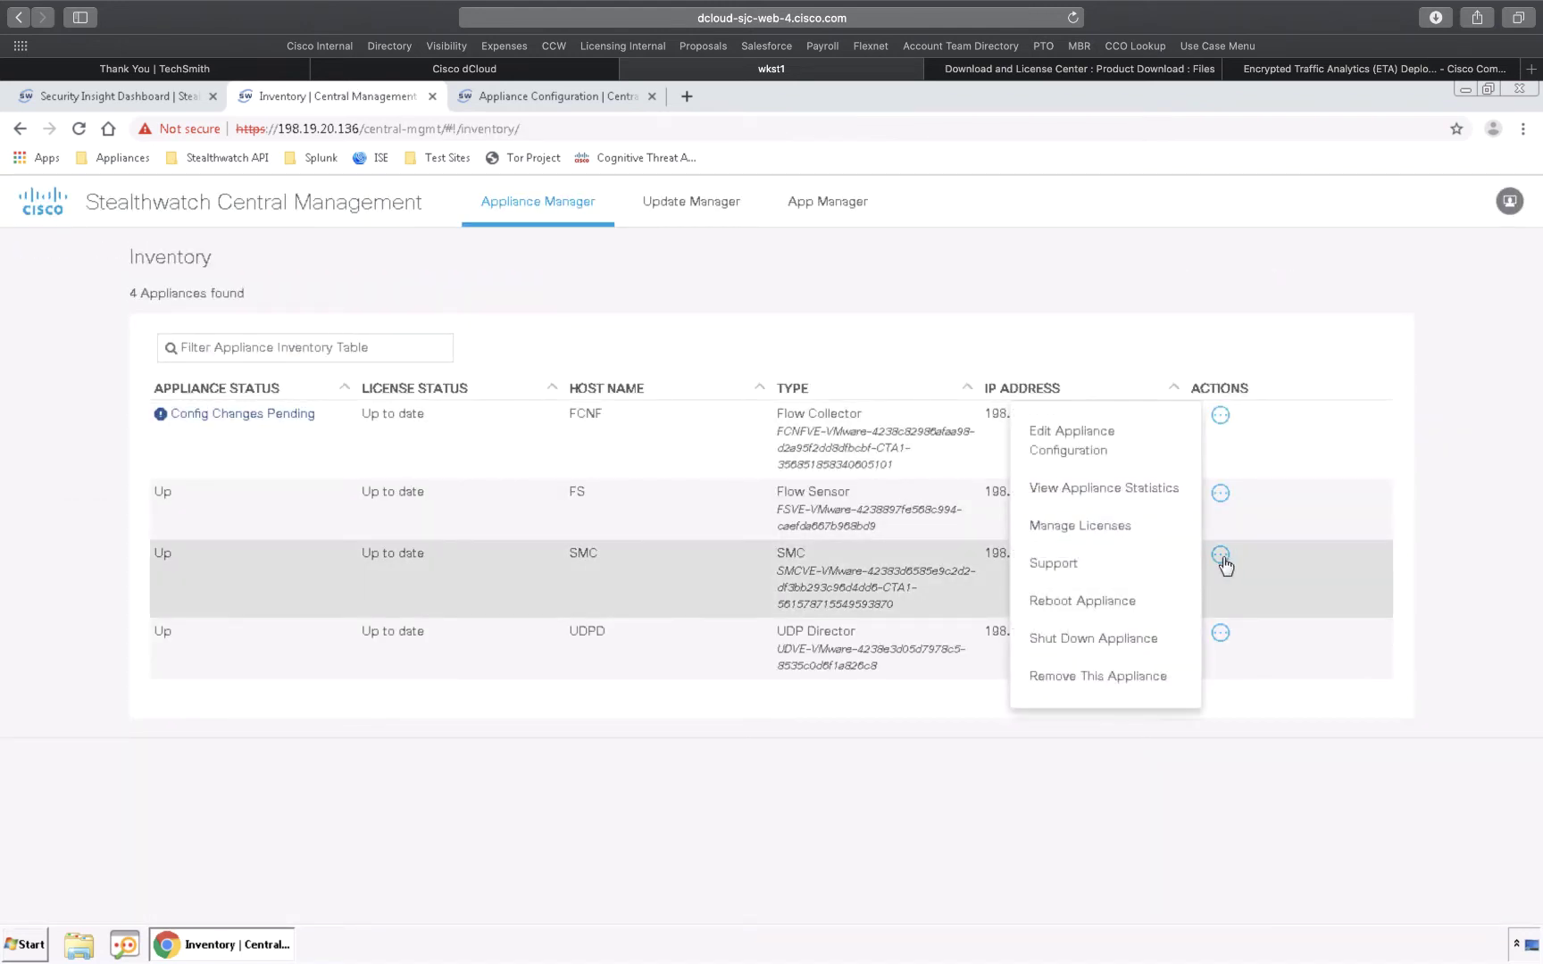
pyautogui.click(1108, 451)
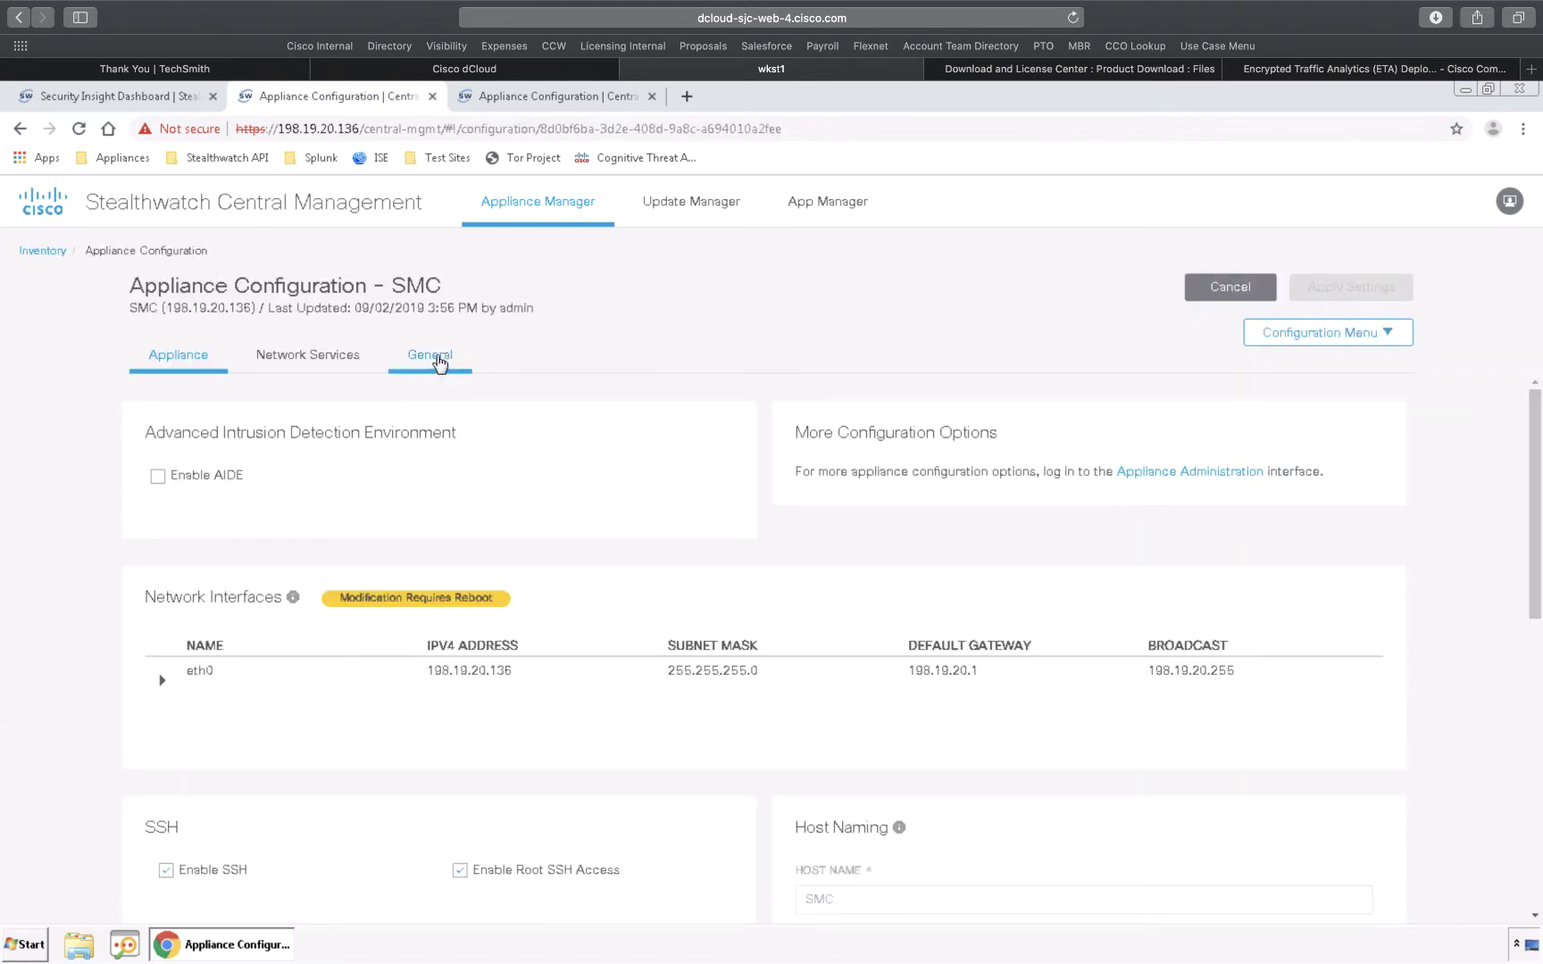
pyautogui.click(439, 363)
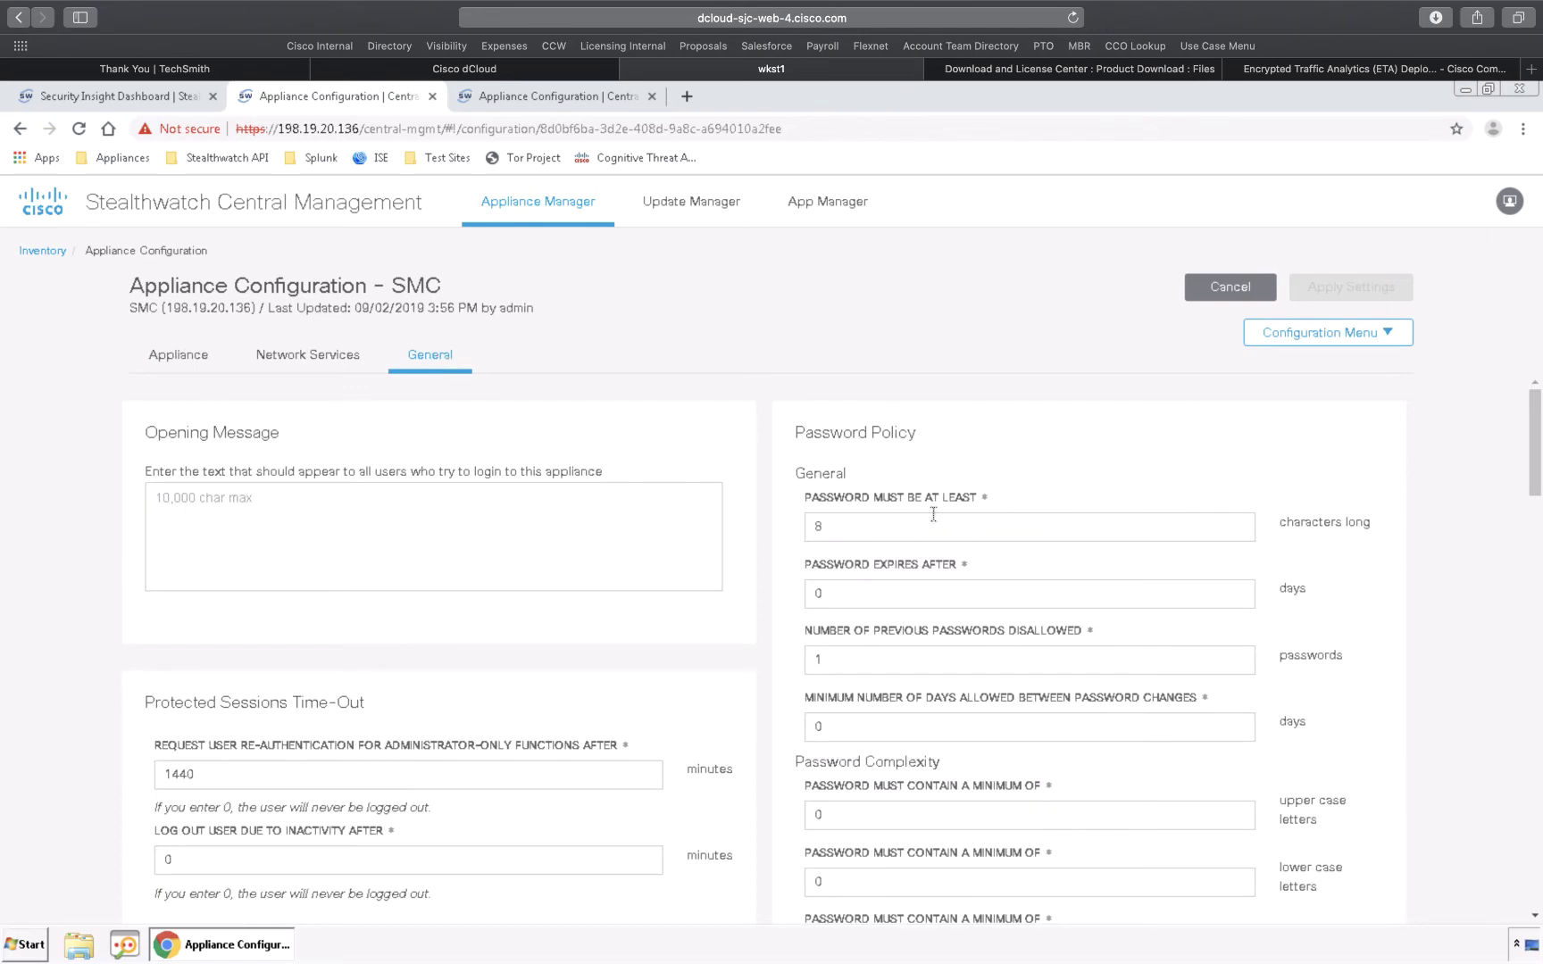
pyautogui.scroll(-6, 935, 523)
pyautogui.scroll(-3, 935, 524)
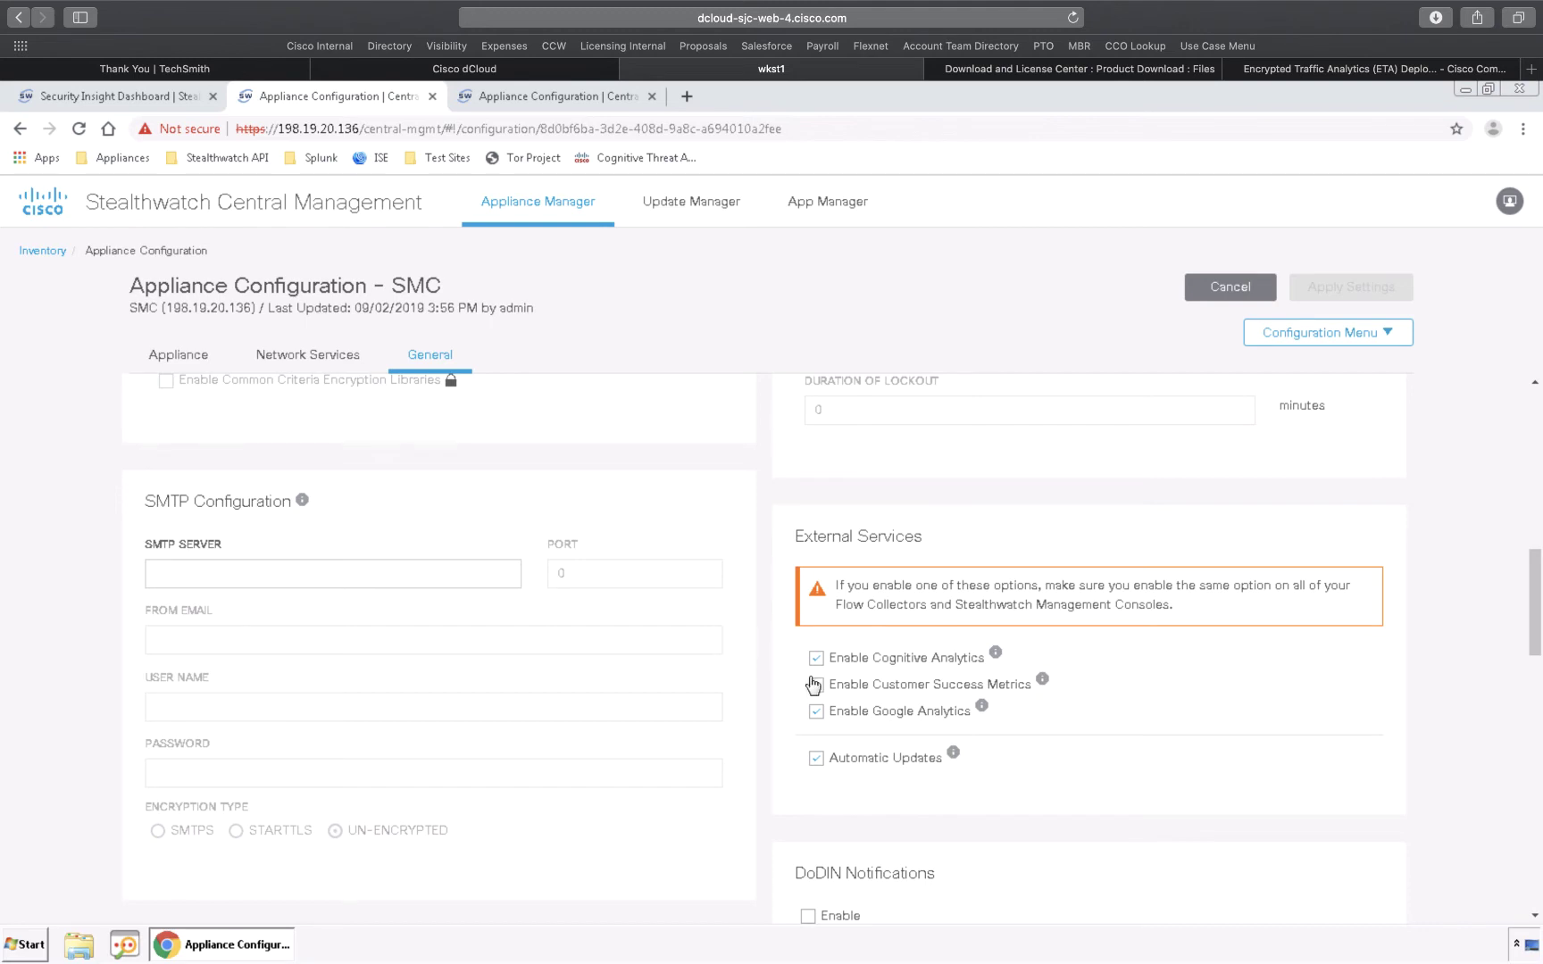
# Uncheck Enable Google Analytics, keep Automatic Updates on, and apply the SMC changes
pyautogui.click(815, 712)
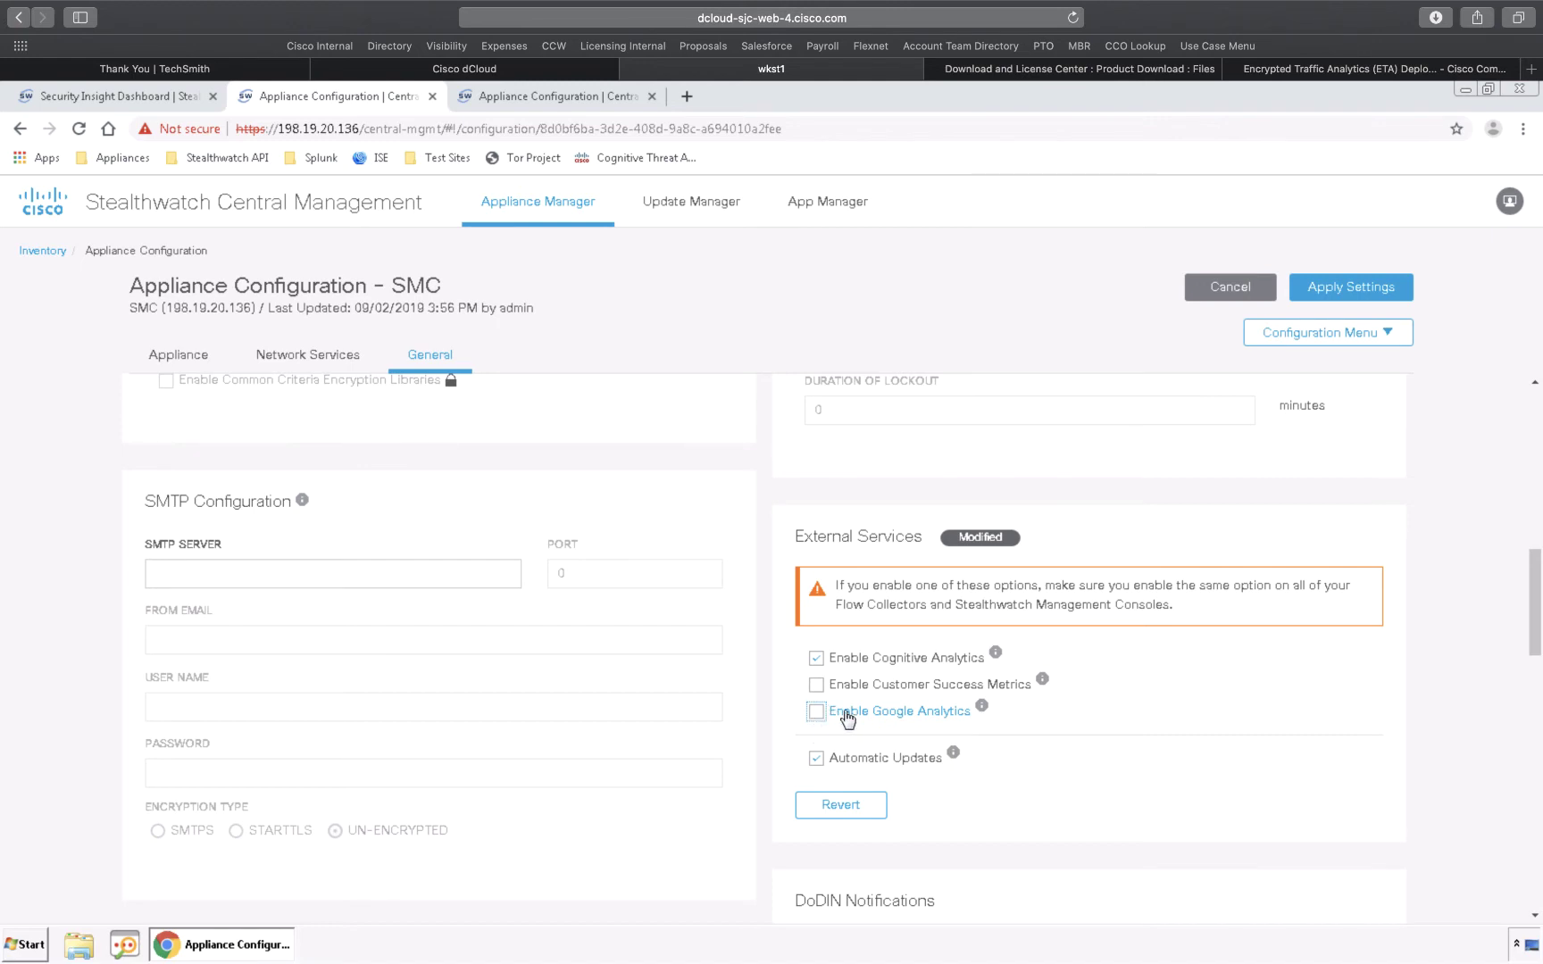
pyautogui.click(816, 712)
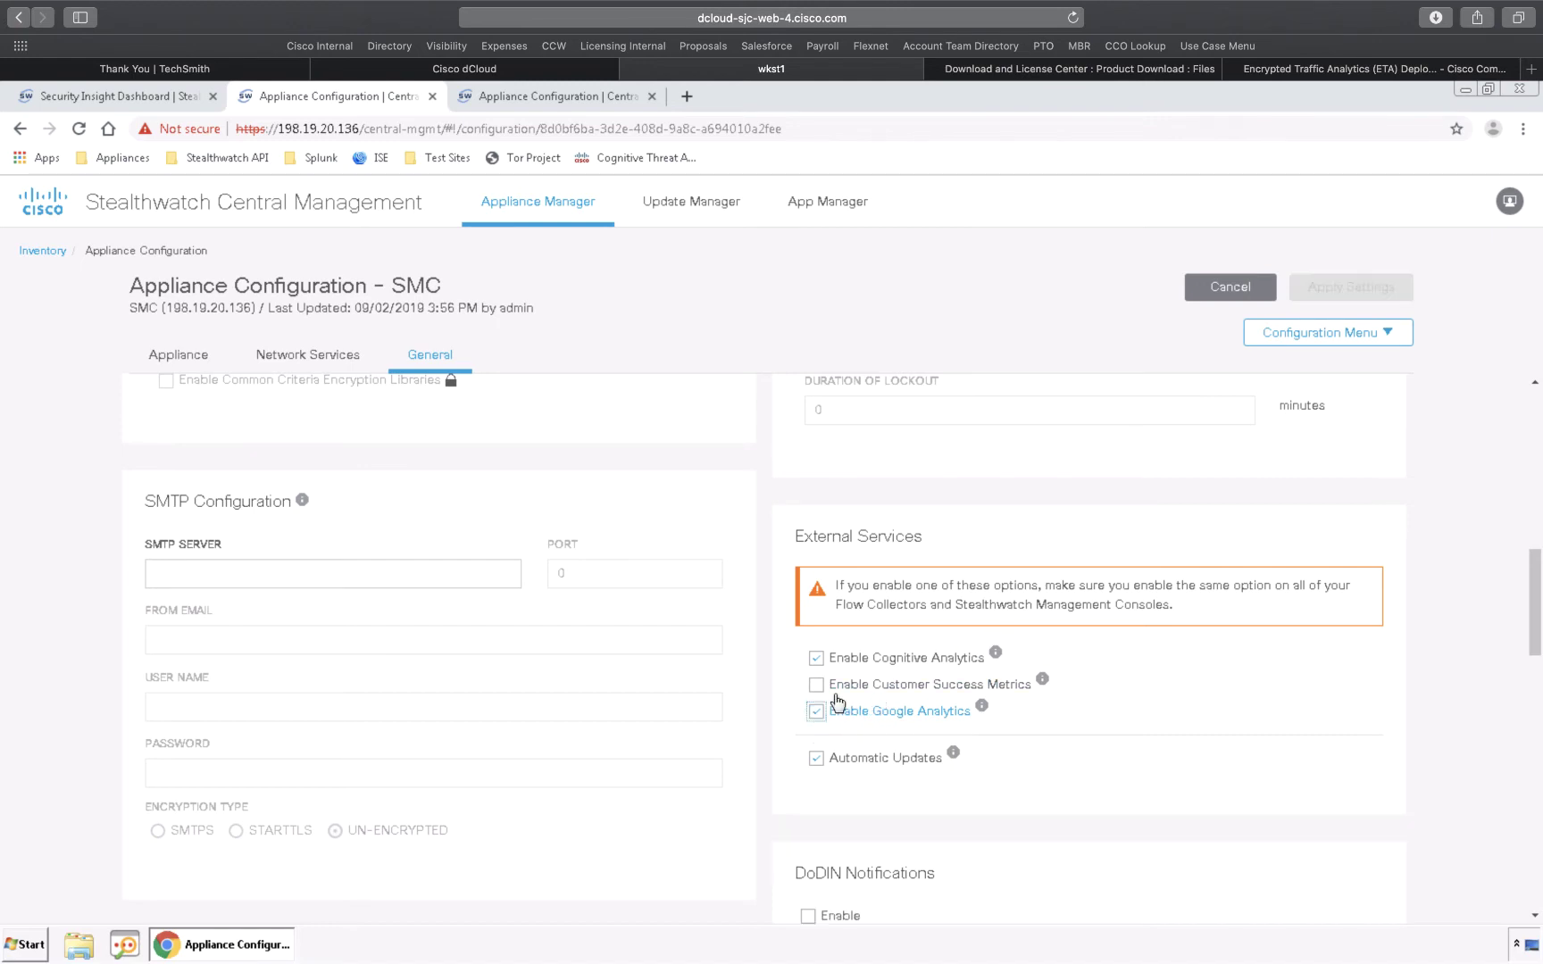
pyautogui.click(816, 711)
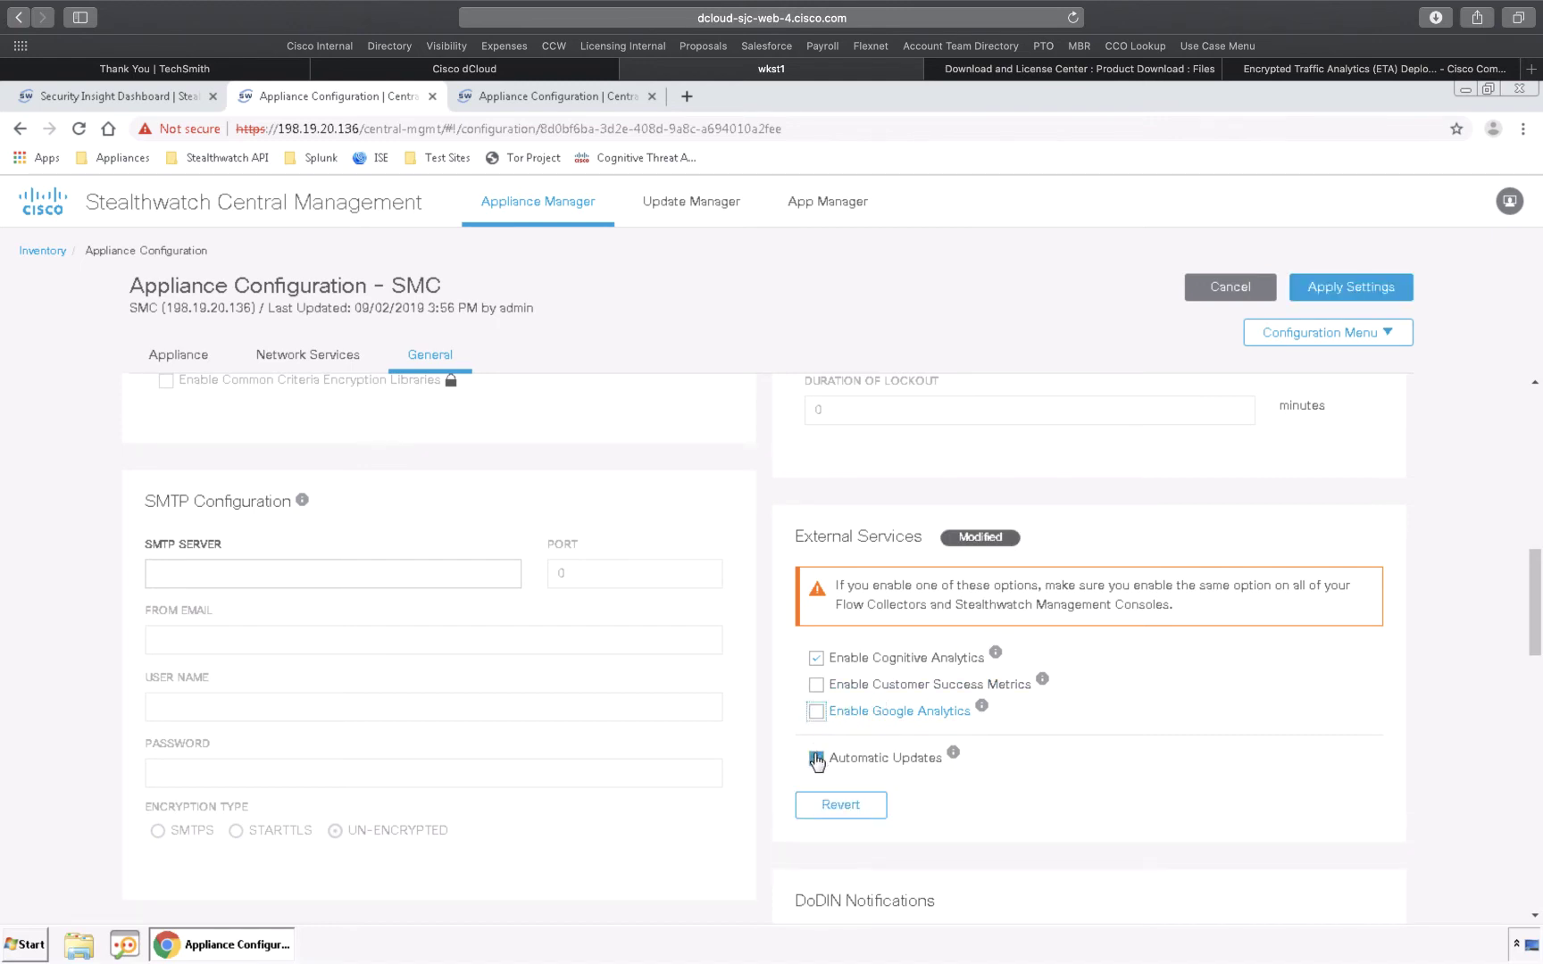
pyautogui.click(816, 758)
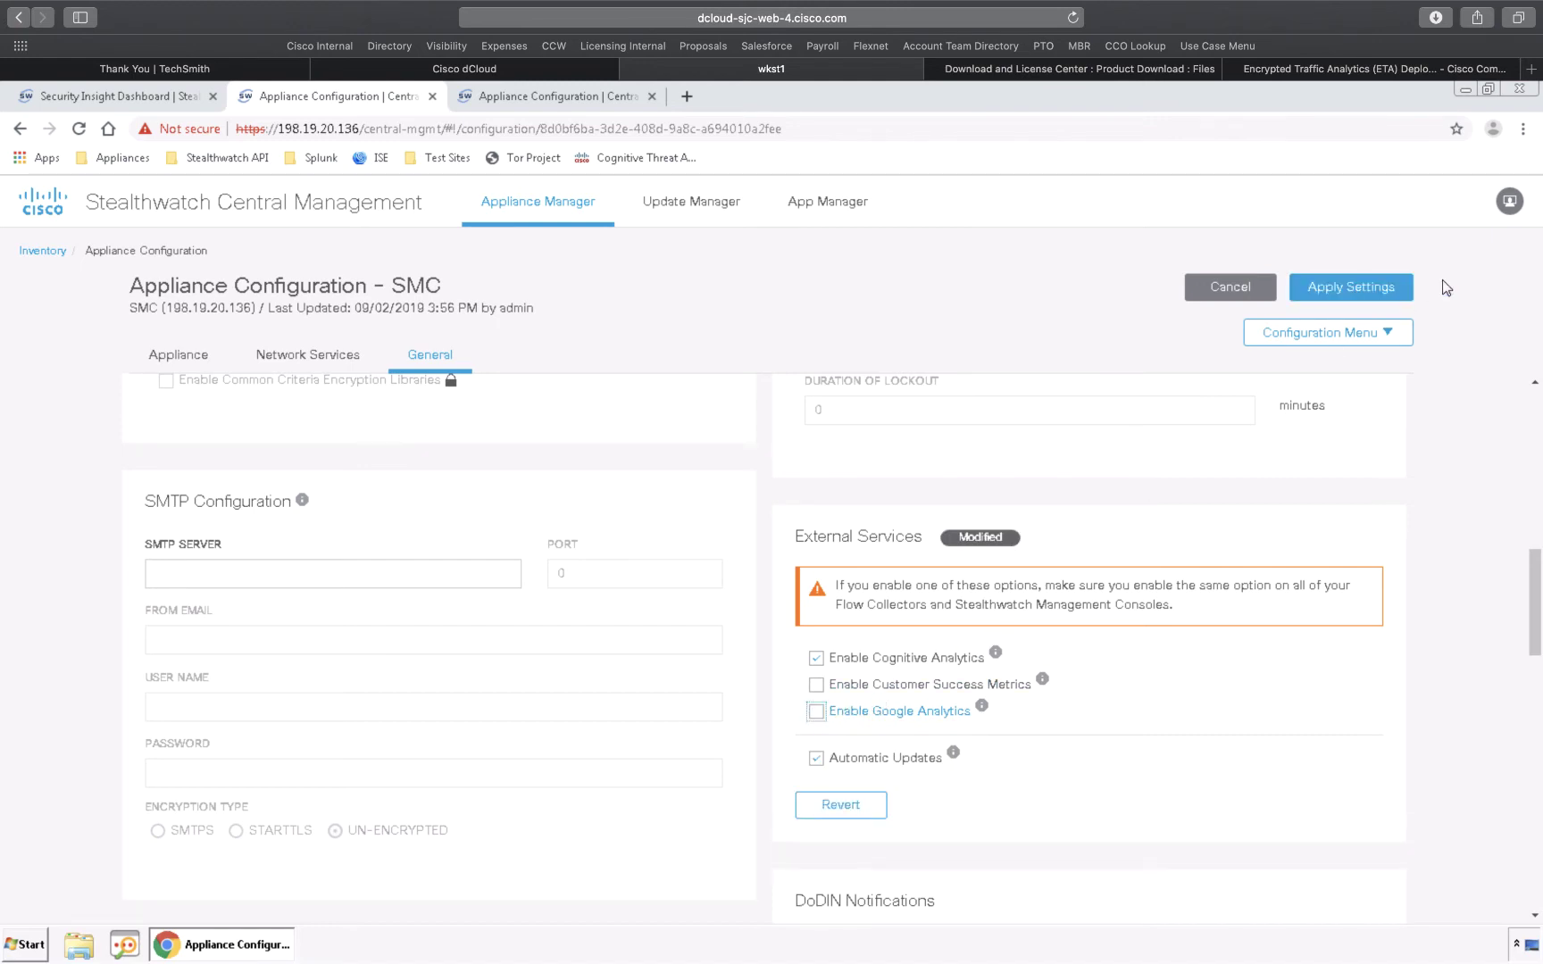
pyautogui.click(1392, 287)
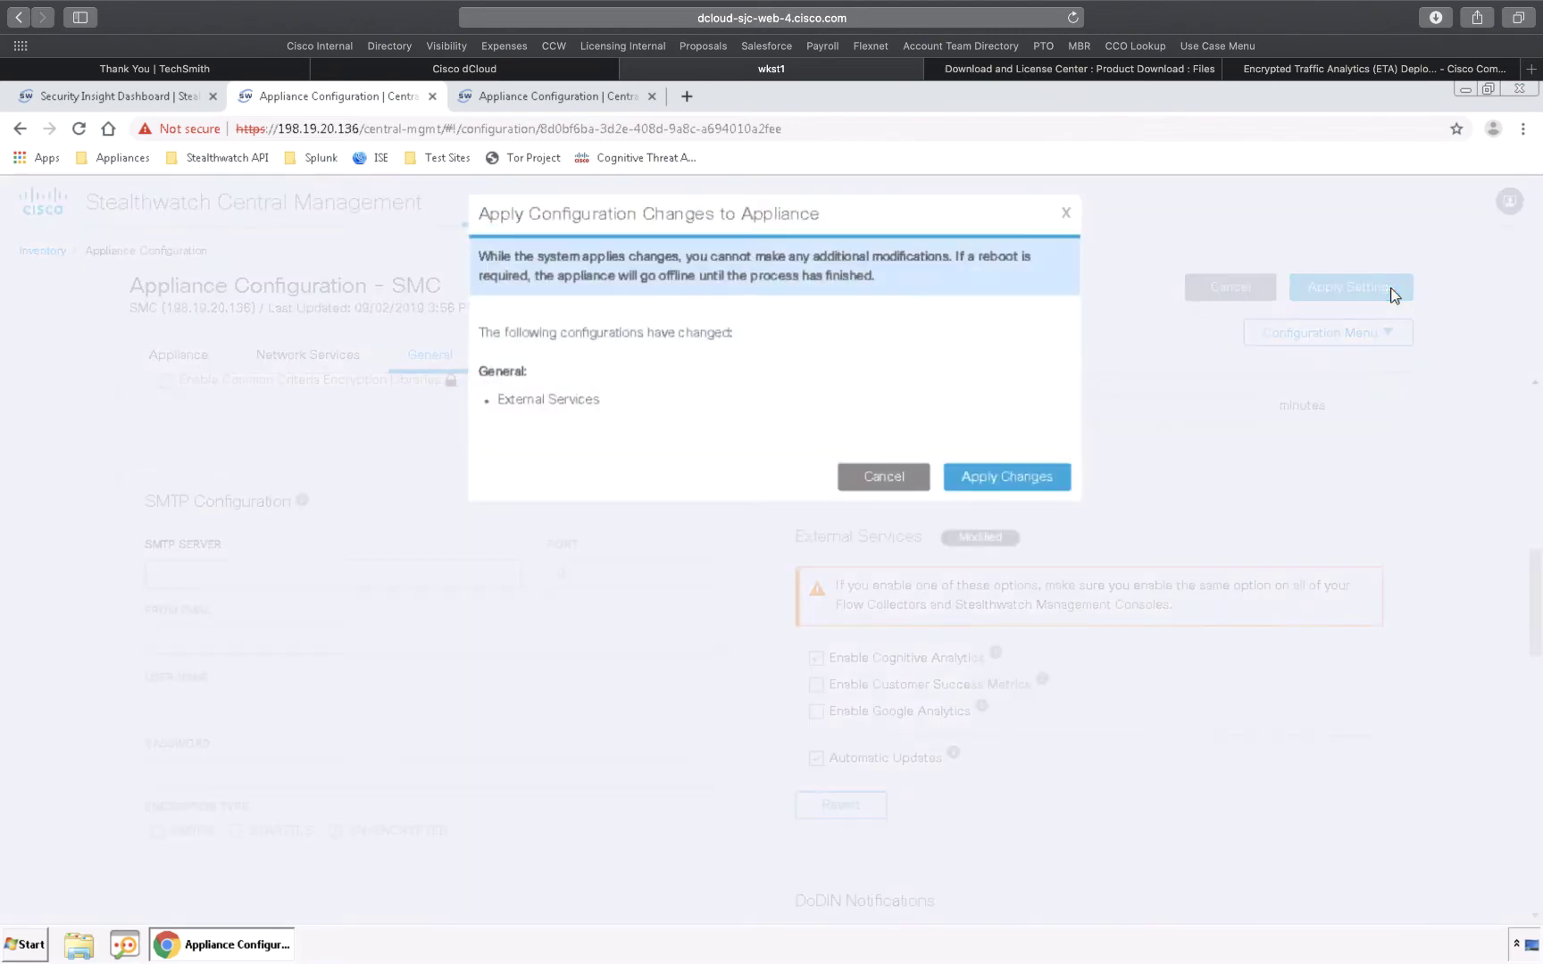
pyautogui.click(1037, 476)
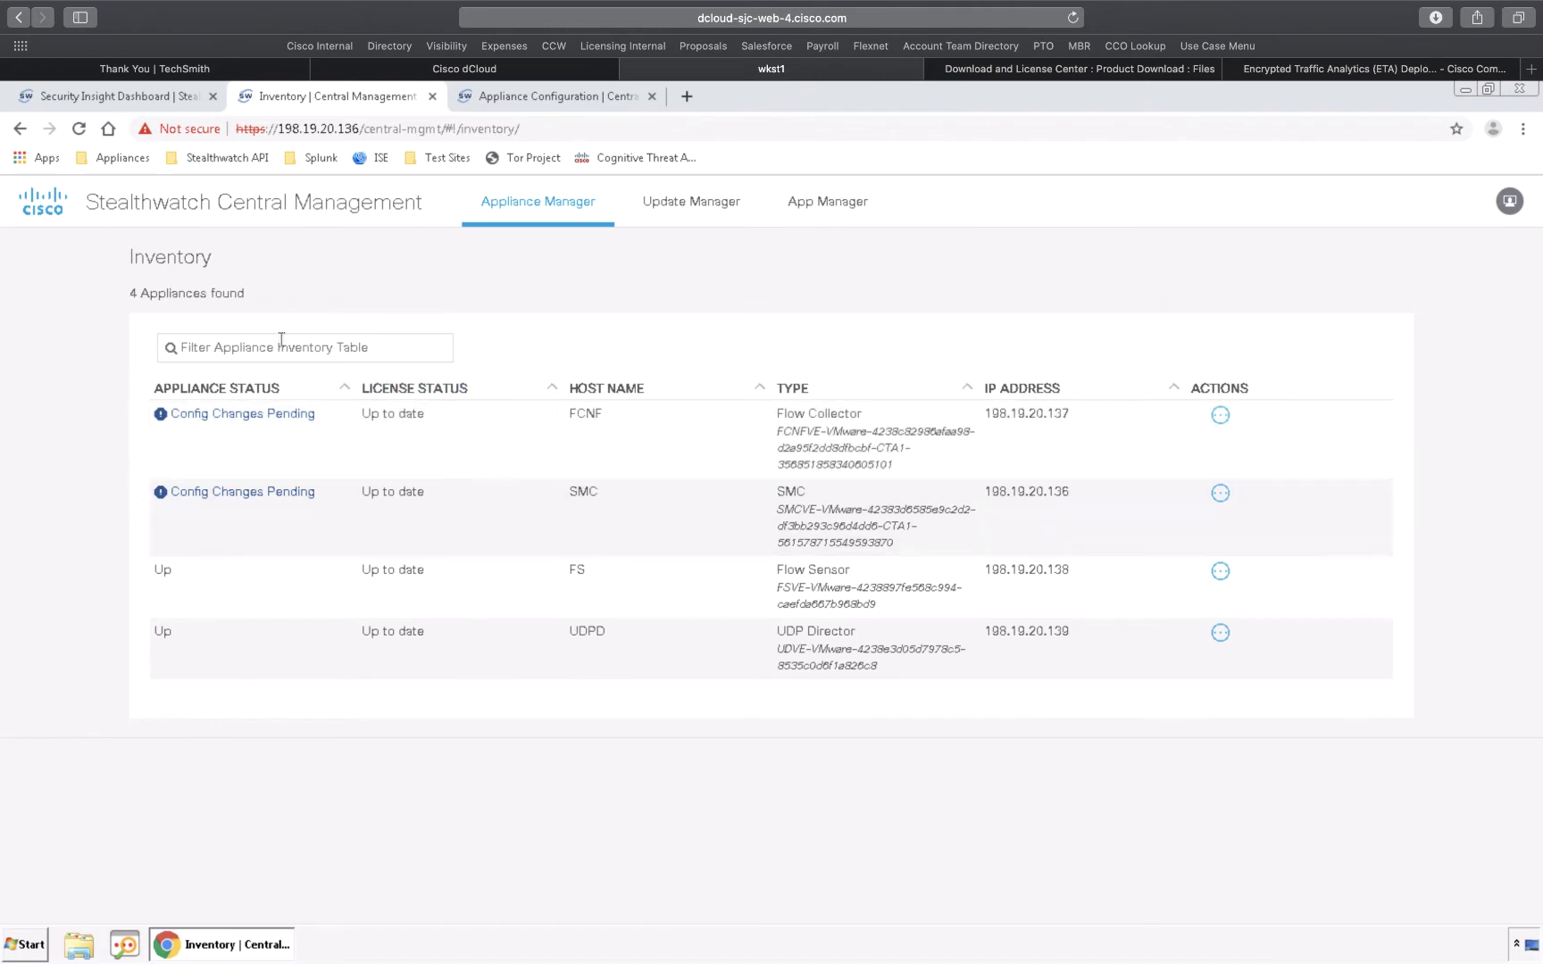
# Refresh the inventory, then return to the Security Insight Dashboard and scroll through its alarm widgets
pyautogui.click(80, 129)
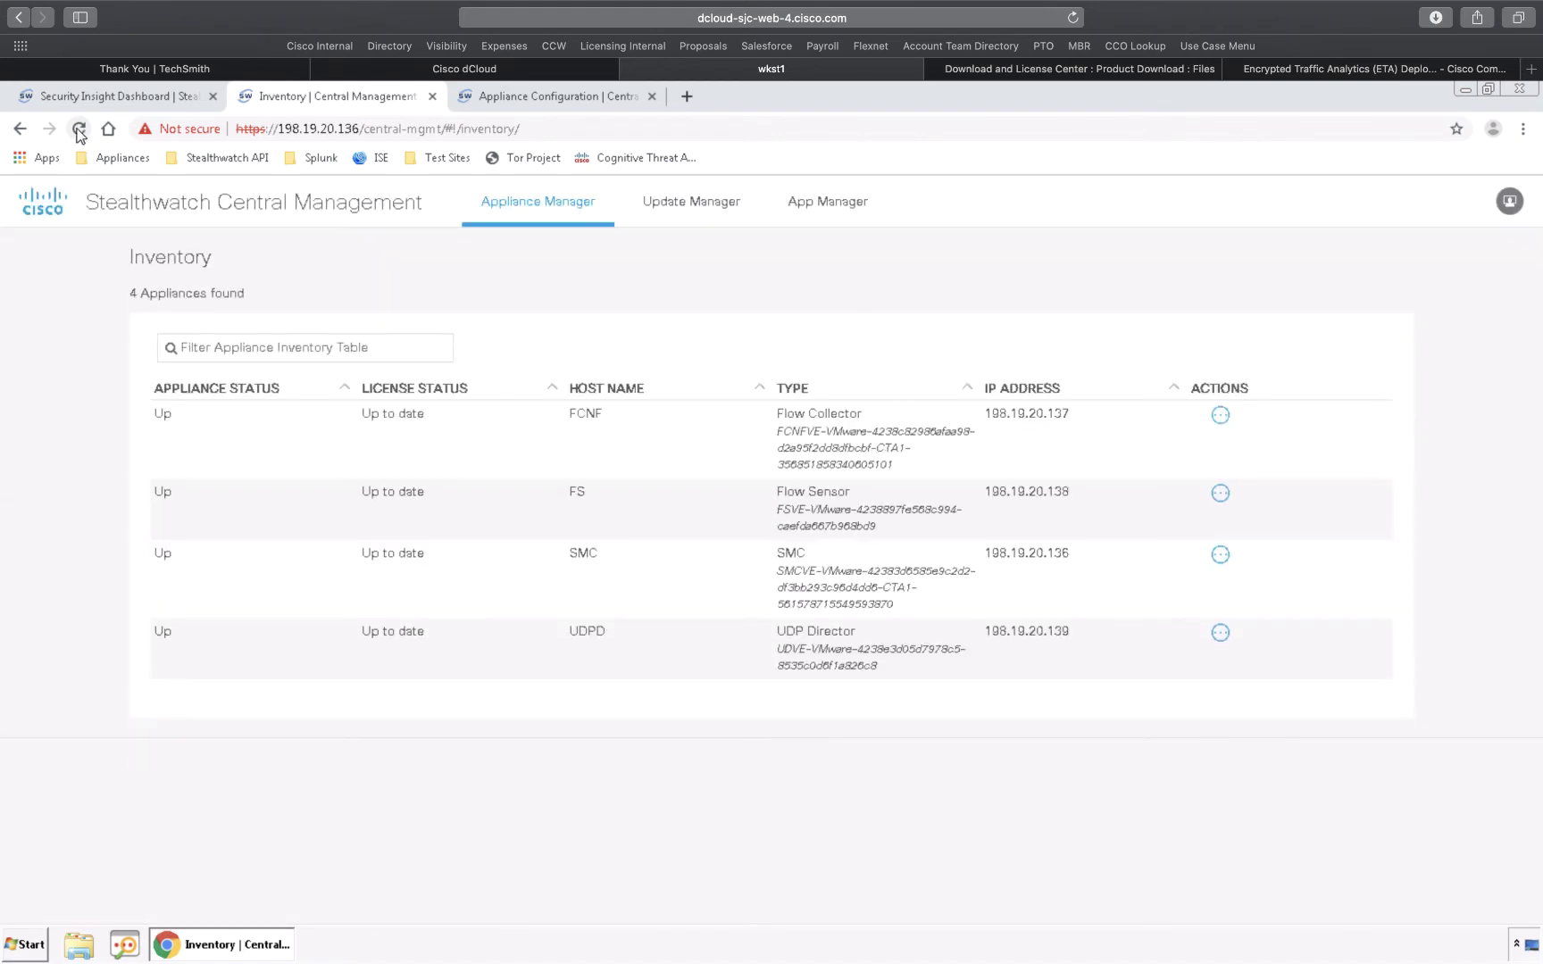
pyautogui.click(122, 98)
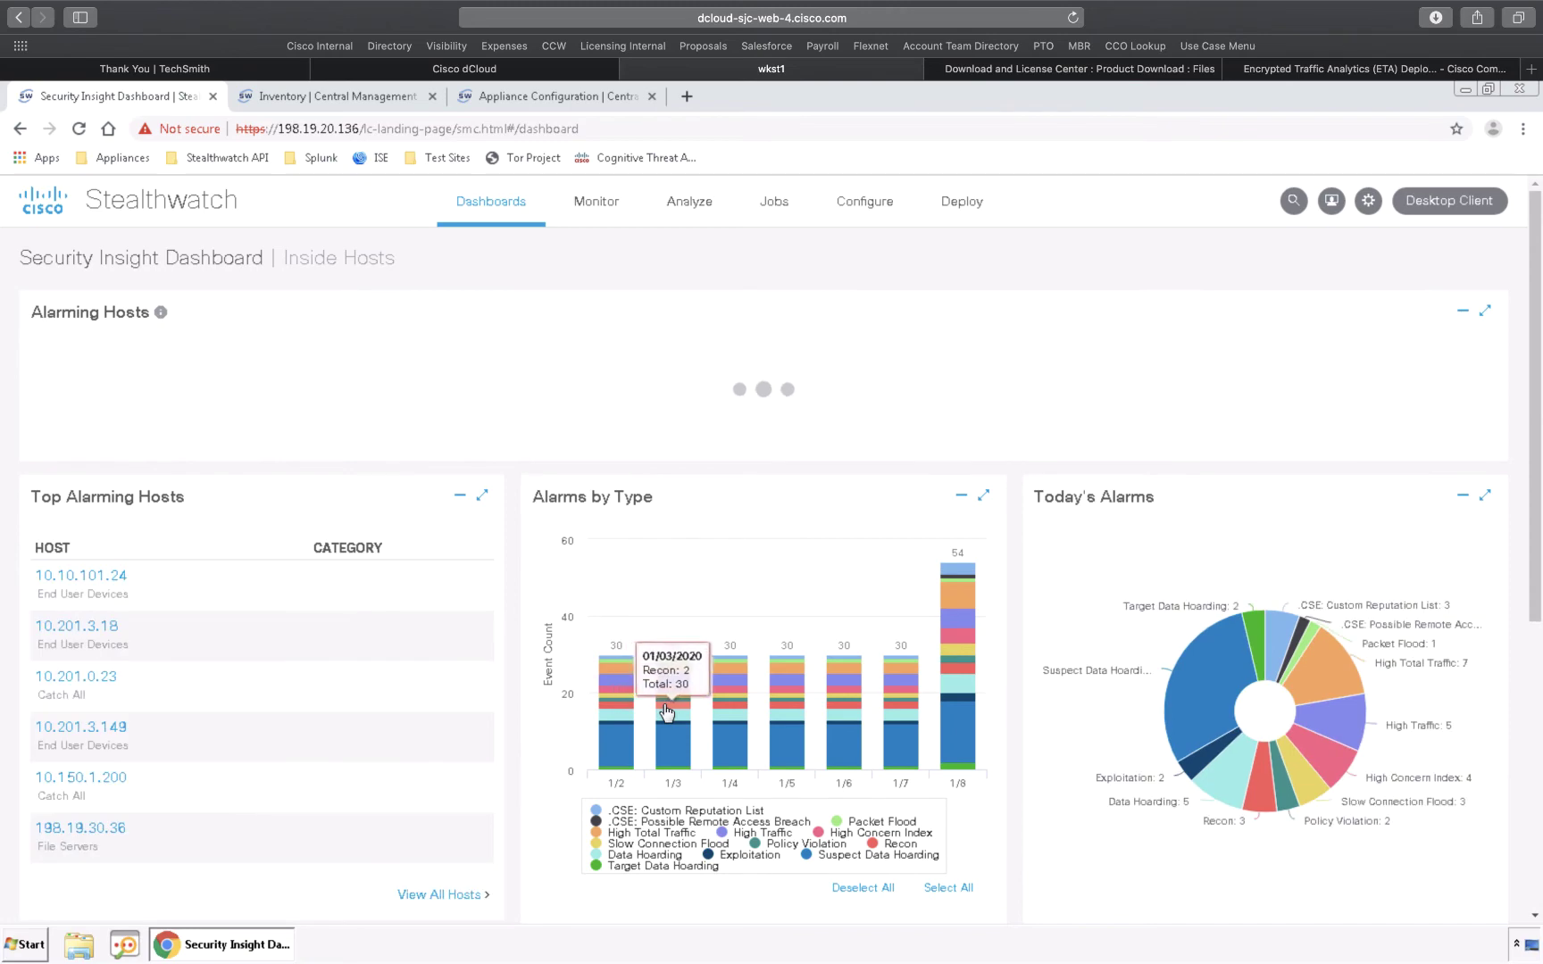
pyautogui.scroll(-5, 665, 712)
pyautogui.scroll(-1, 663, 704)
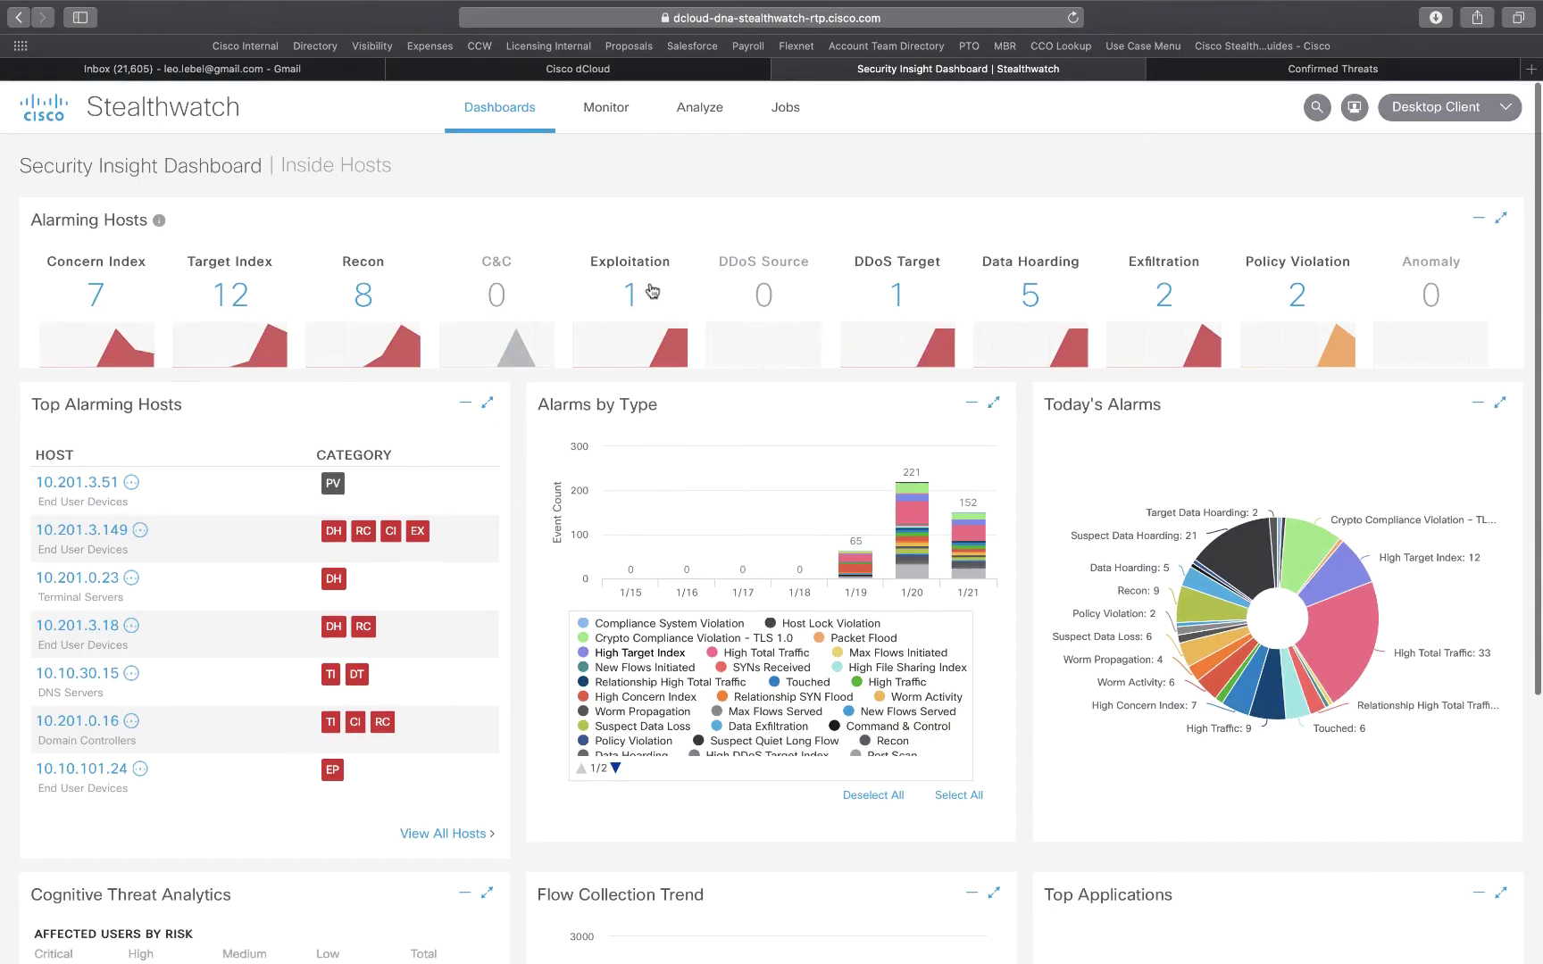
# Use View Dashboard on the Cognitive Threat Analytics panel to open Cognitive Intelligence
pyautogui.scroll(-8, 122, 301)
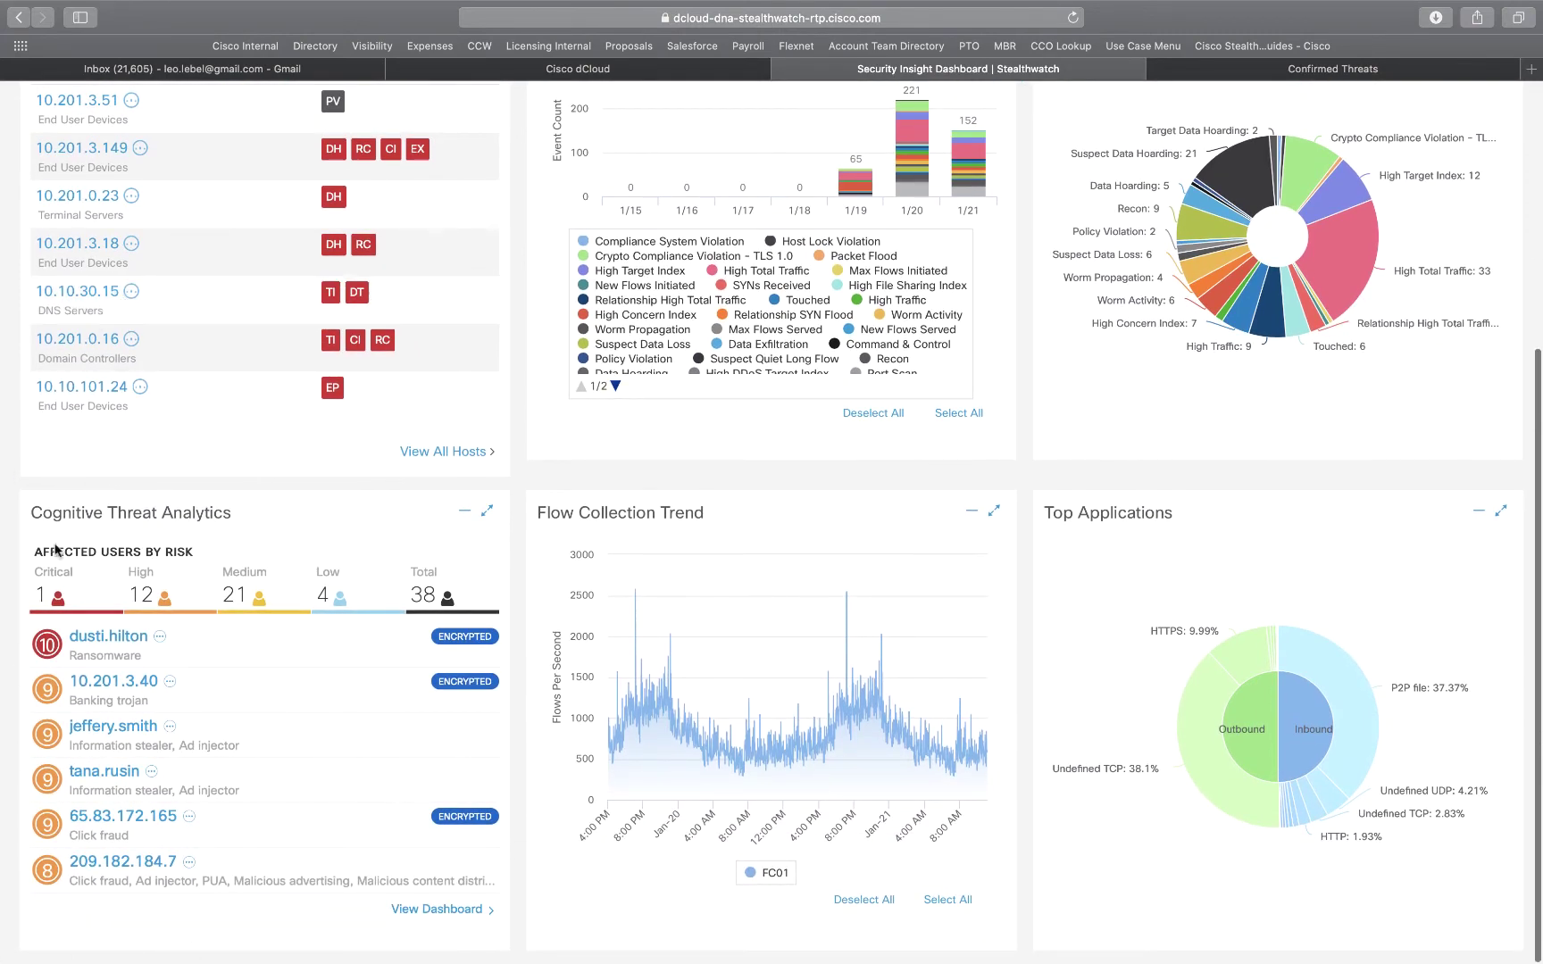
pyautogui.click(425, 916)
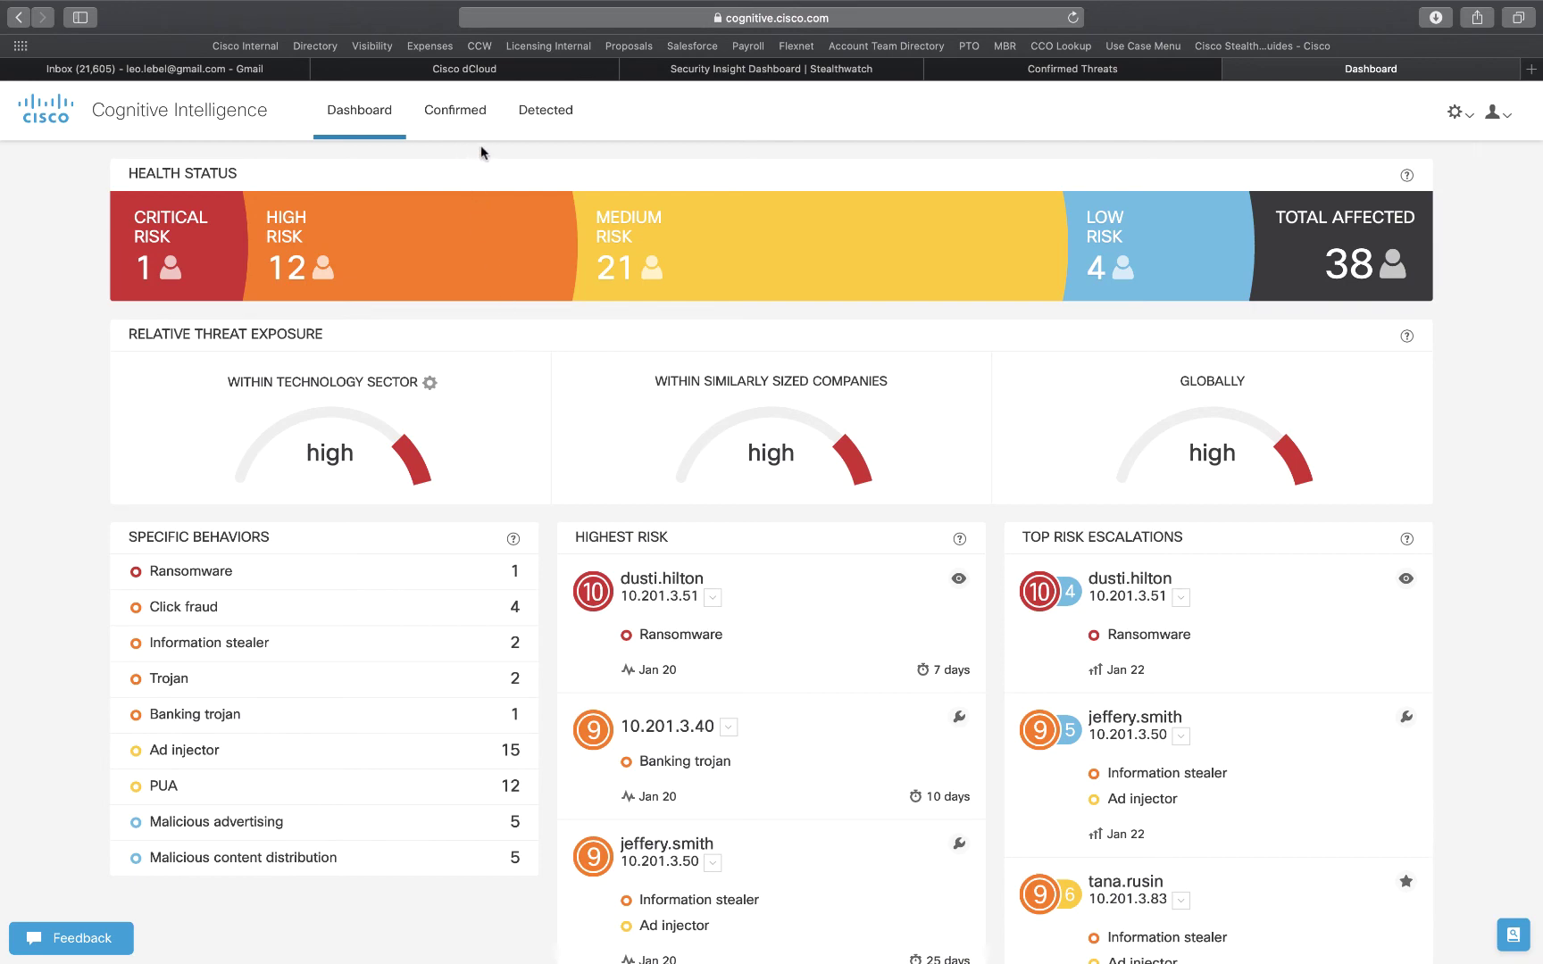
# Browse Detected, Investigating and Remediating incidents, then open Vawtrak threat #CVWT08
pyautogui.click(547, 107)
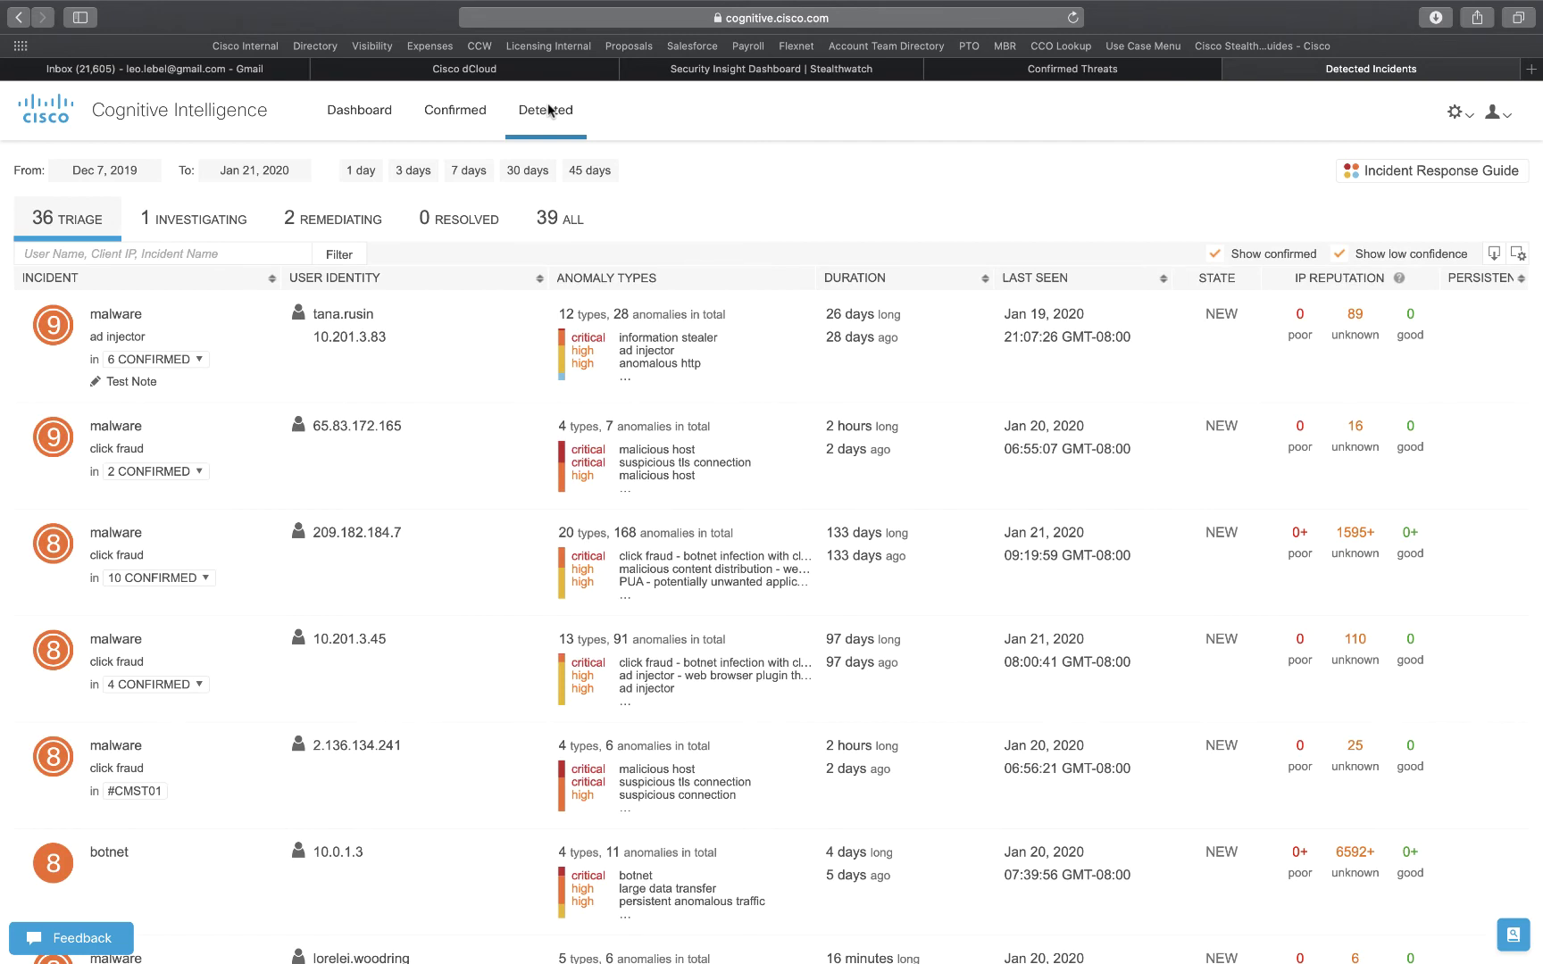
pyautogui.click(180, 217)
pyautogui.click(373, 219)
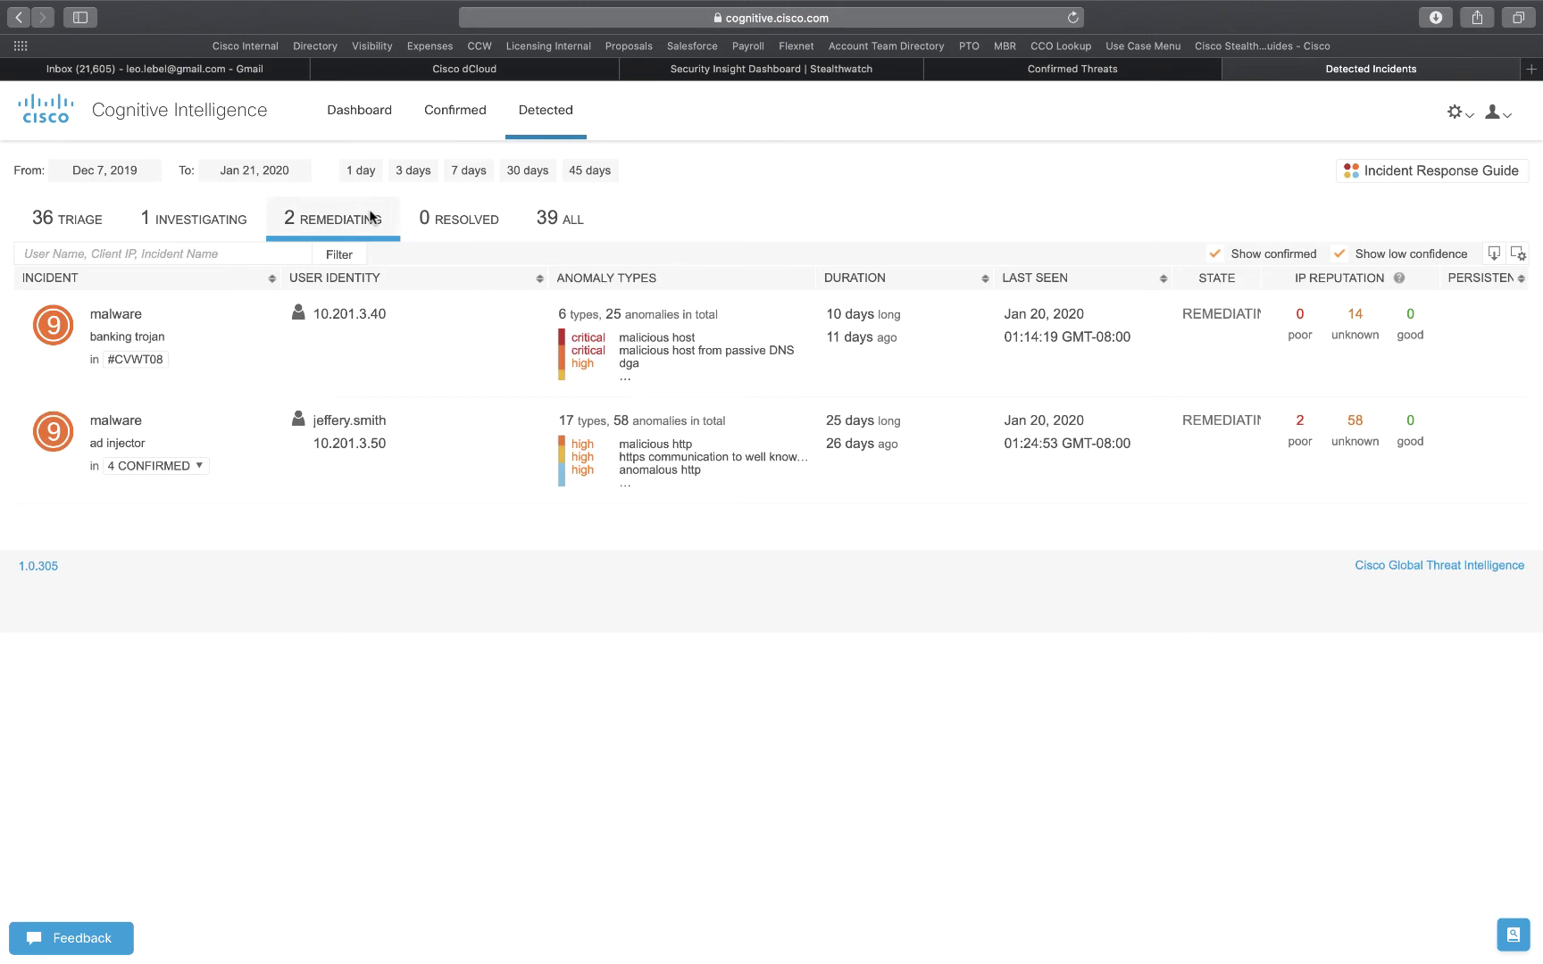
pyautogui.click(563, 220)
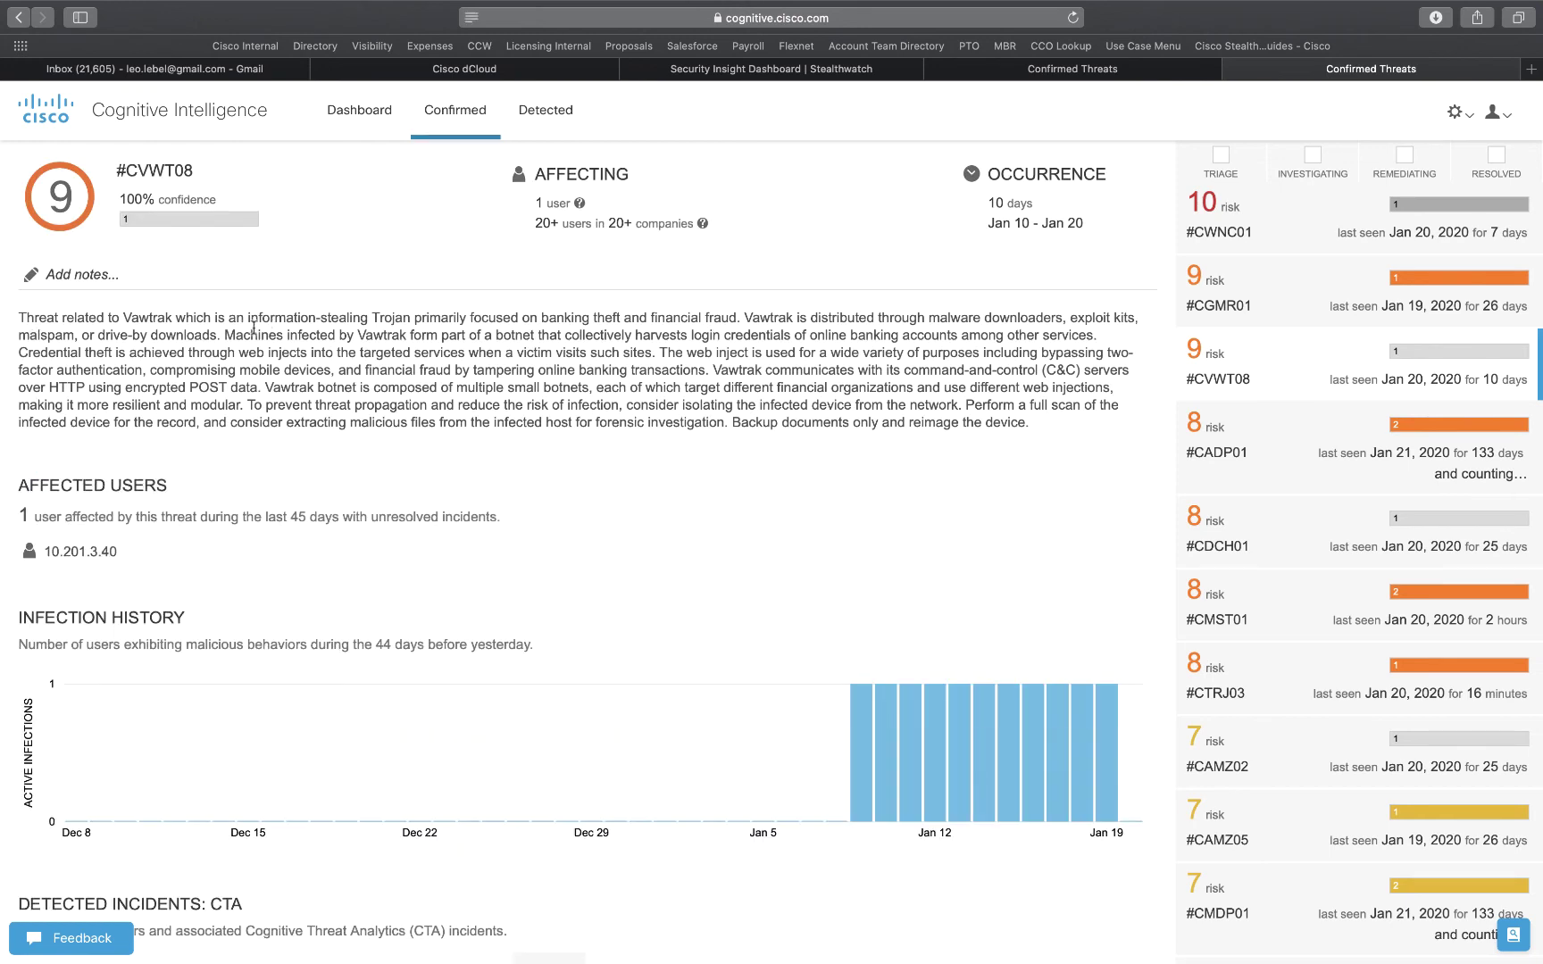
# Open the banking-trojan malware incident for host 10.201.3.40 from Detected Incidents: CTA
pyautogui.click(92, 275)
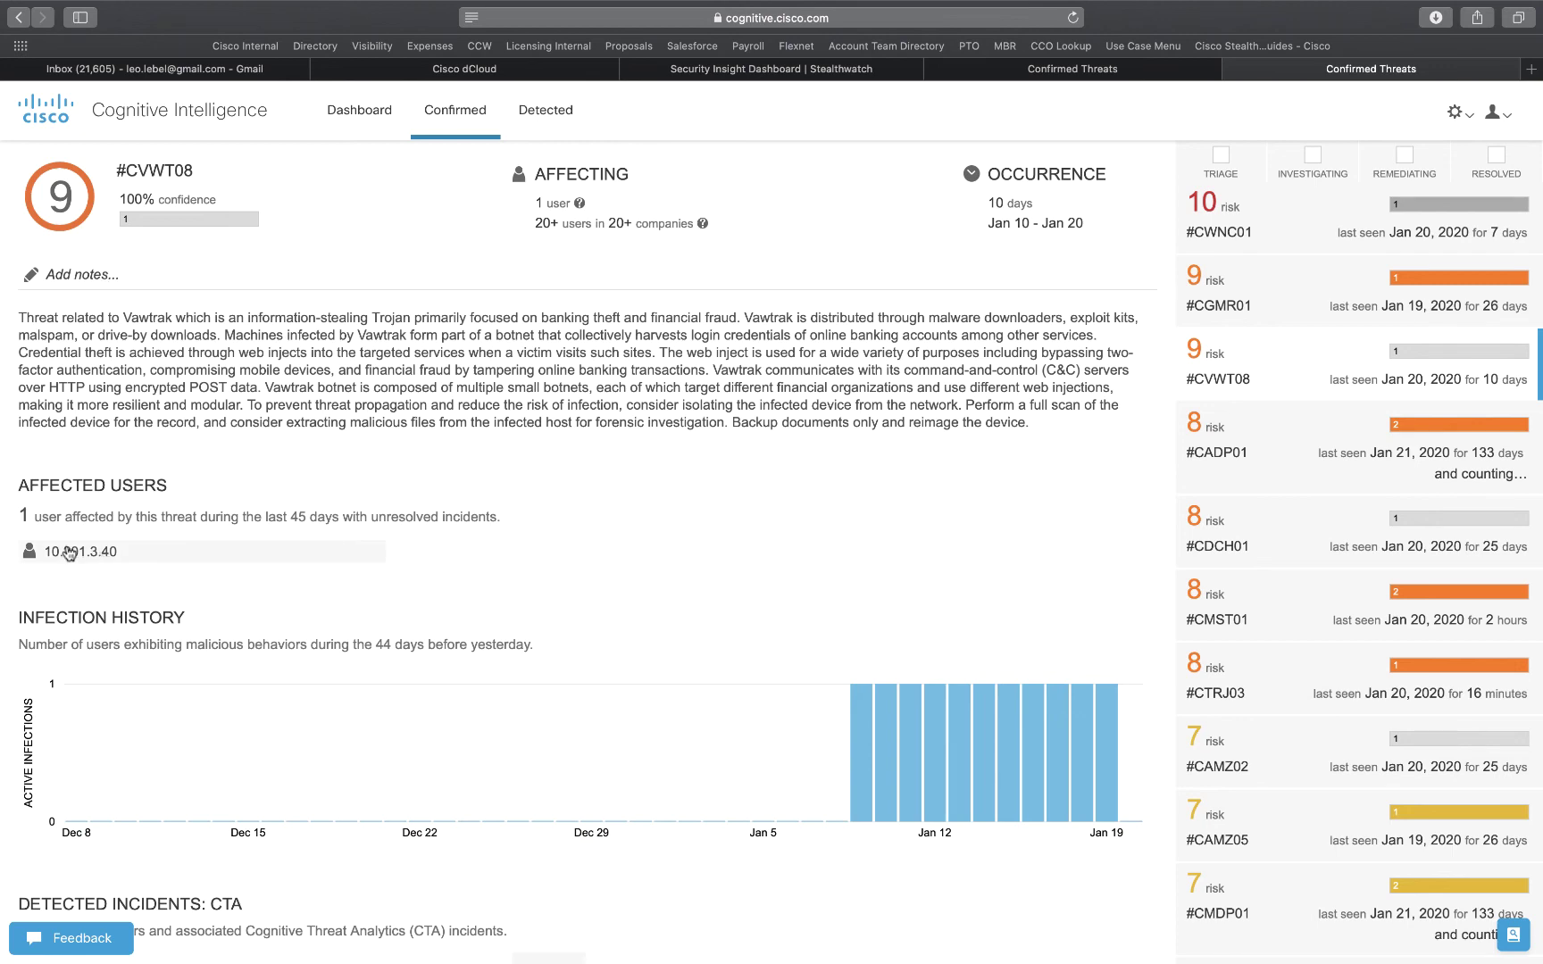
pyautogui.scroll(-5, 237, 589)
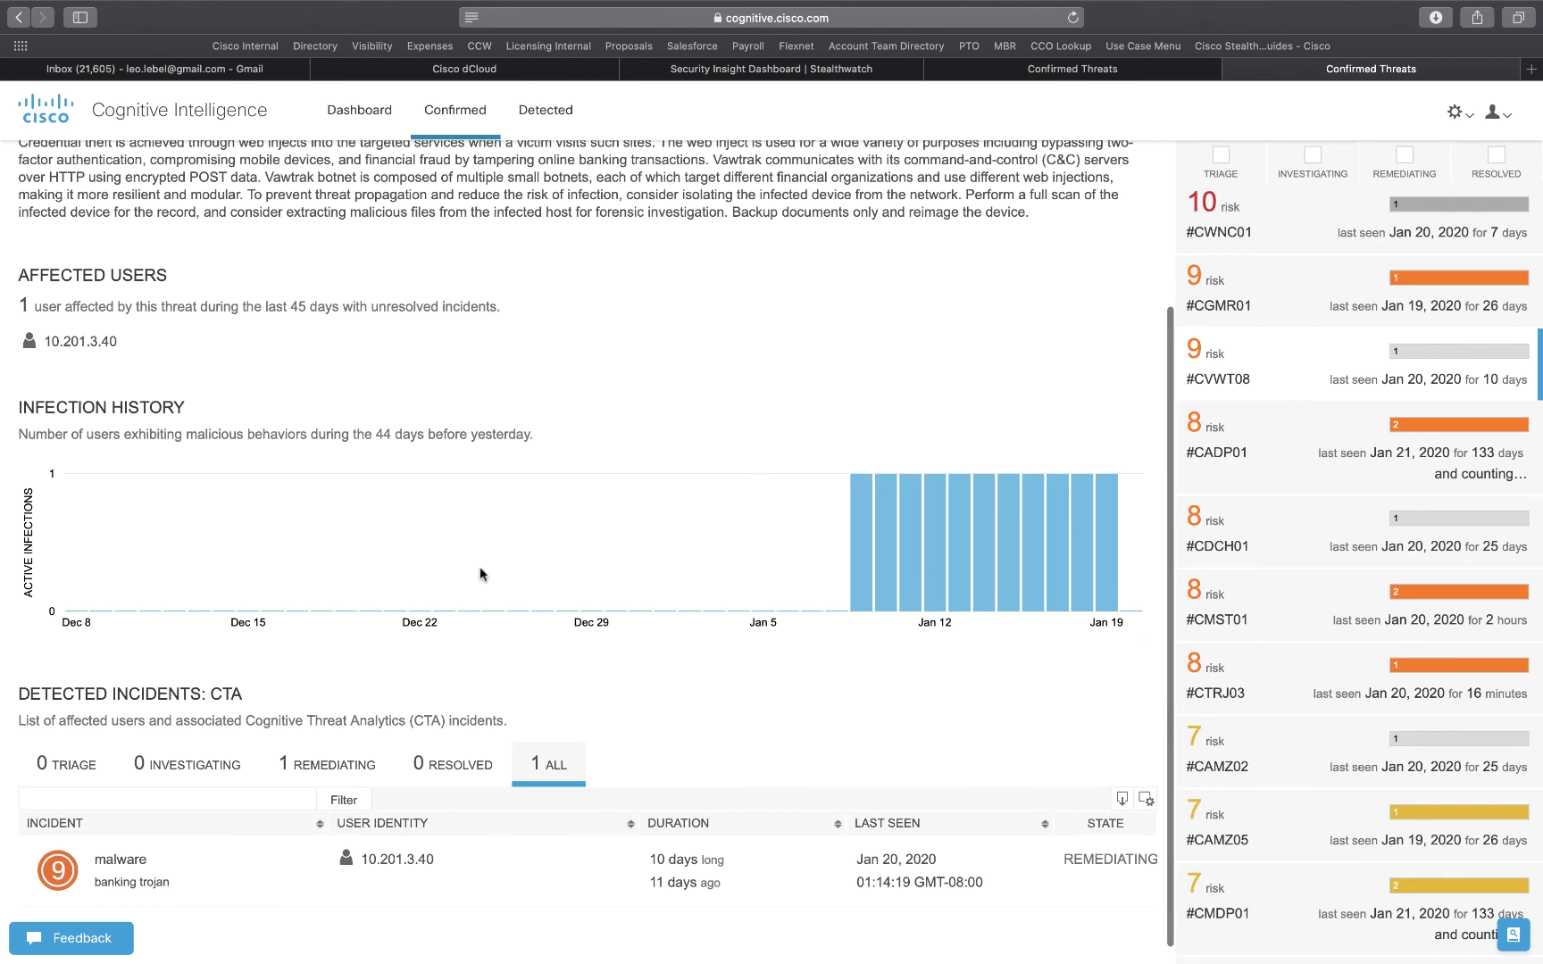
pyautogui.moveTo(1127, 607)
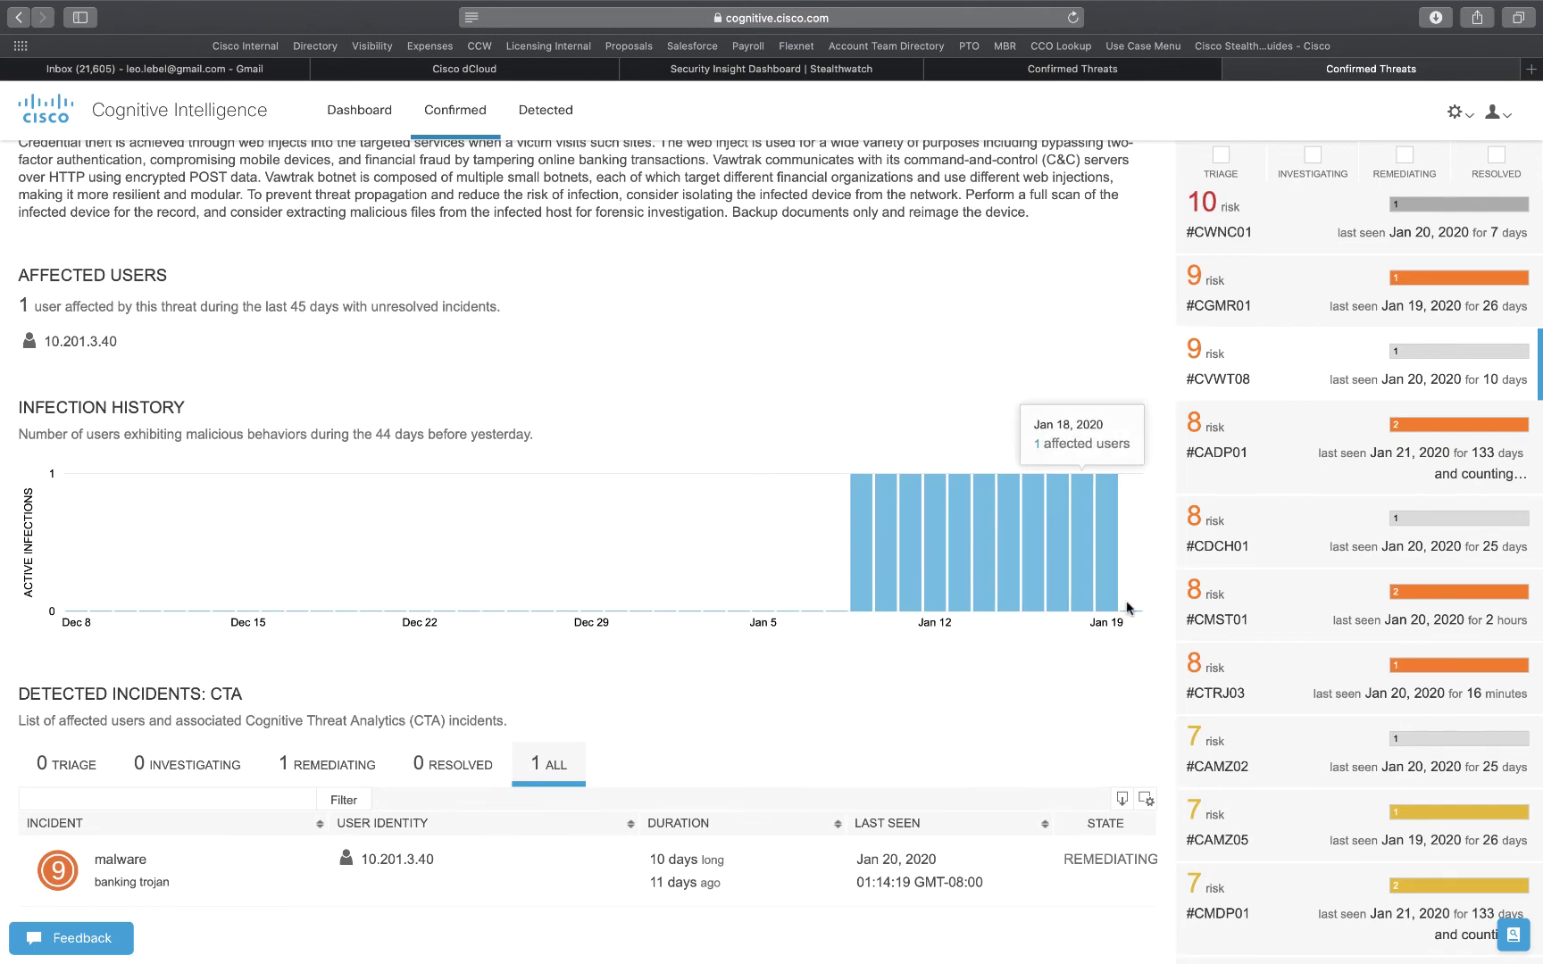
pyautogui.scroll(-1, 1040, 723)
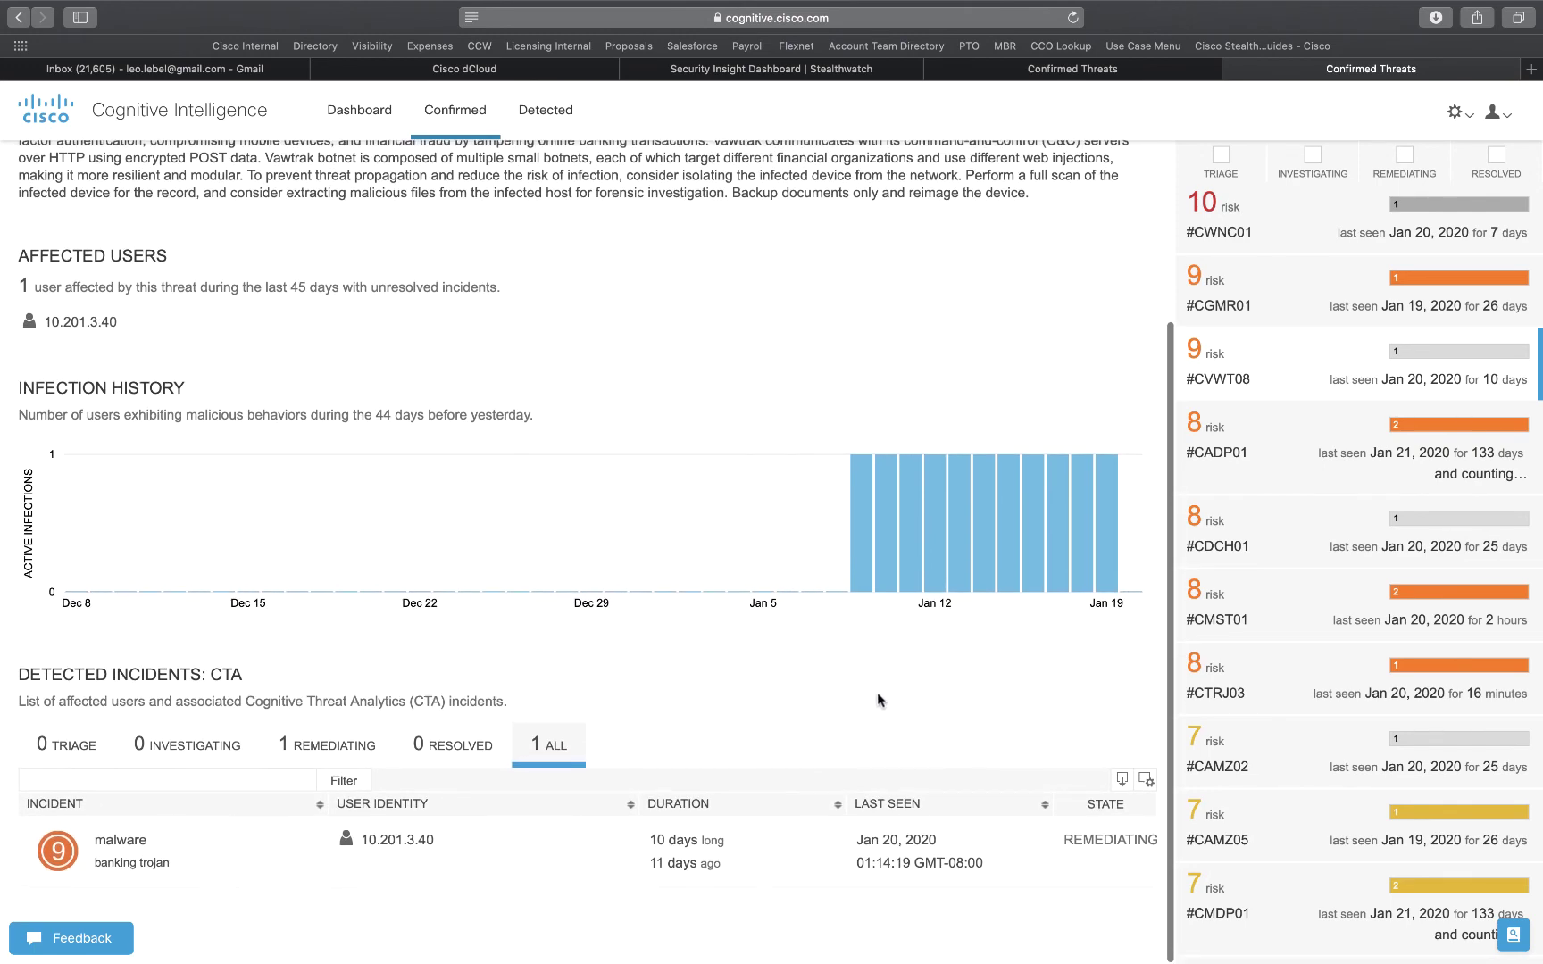
pyautogui.click(195, 848)
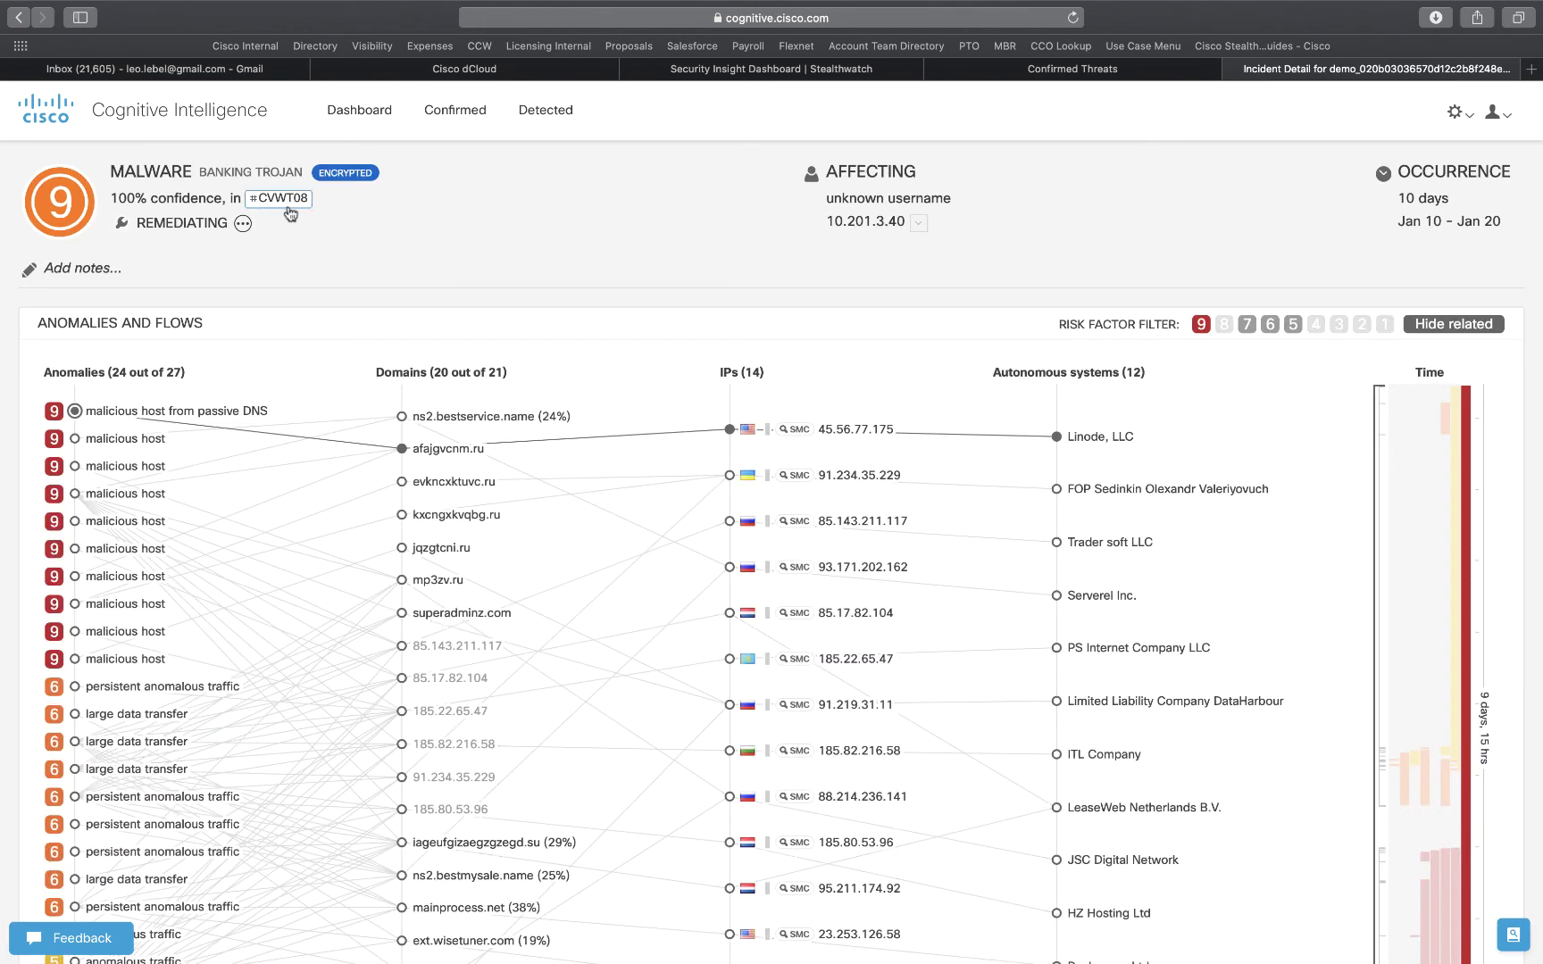
# Check the incident's REMEDIATING status options unchanged, then show the actions for host 10.201.3.40
pyautogui.click(243, 224)
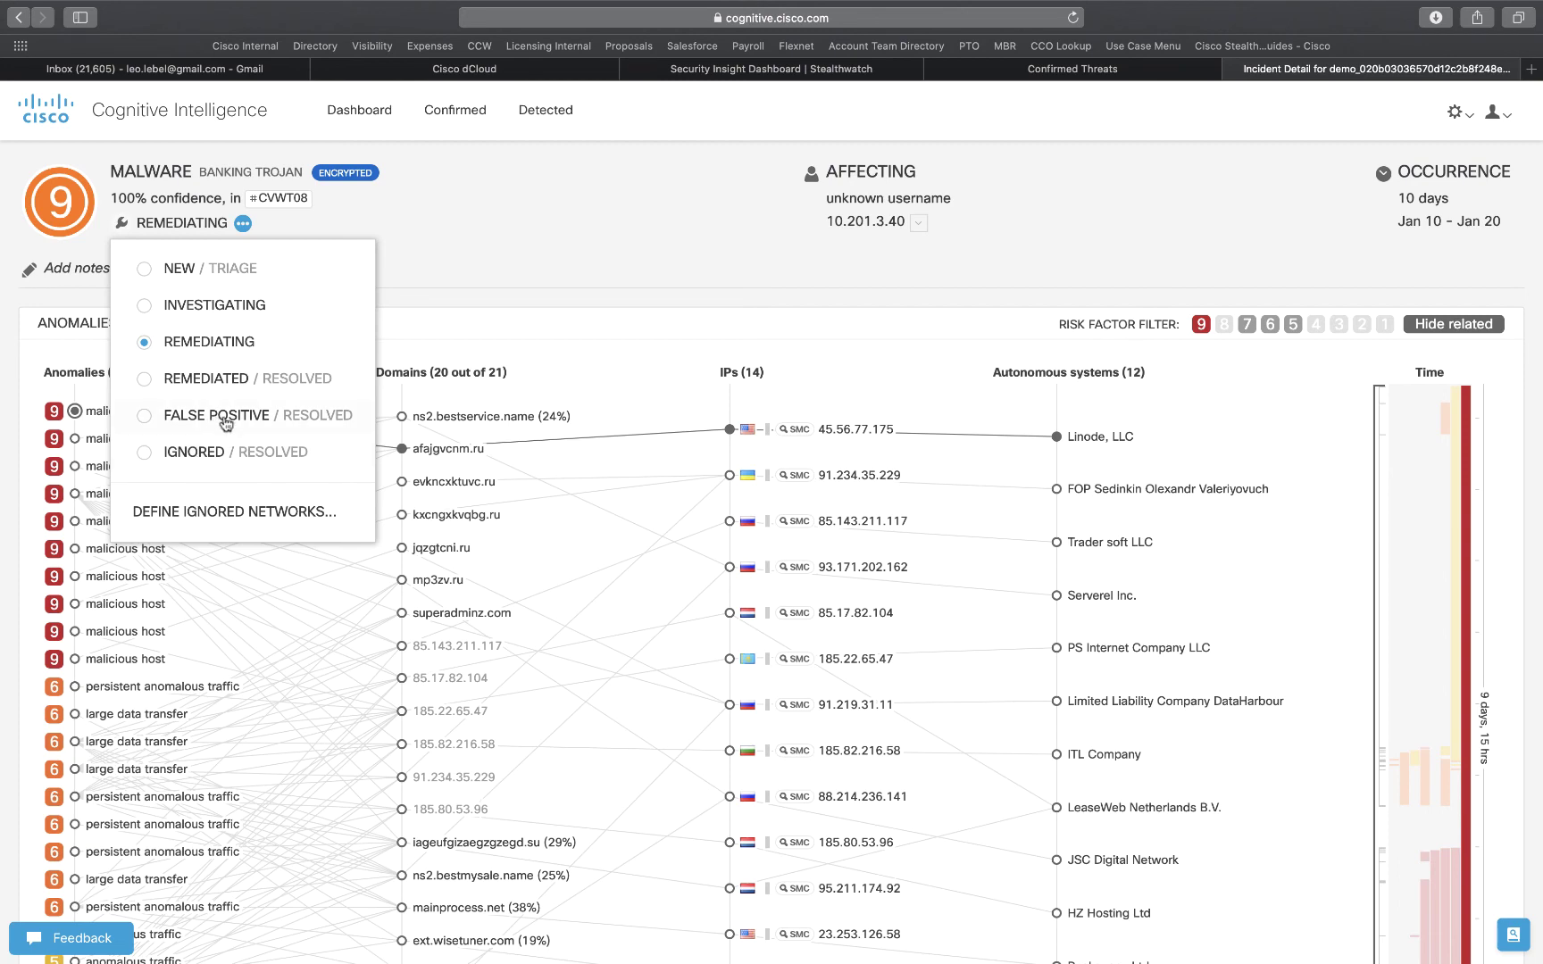
pyautogui.click(441, 227)
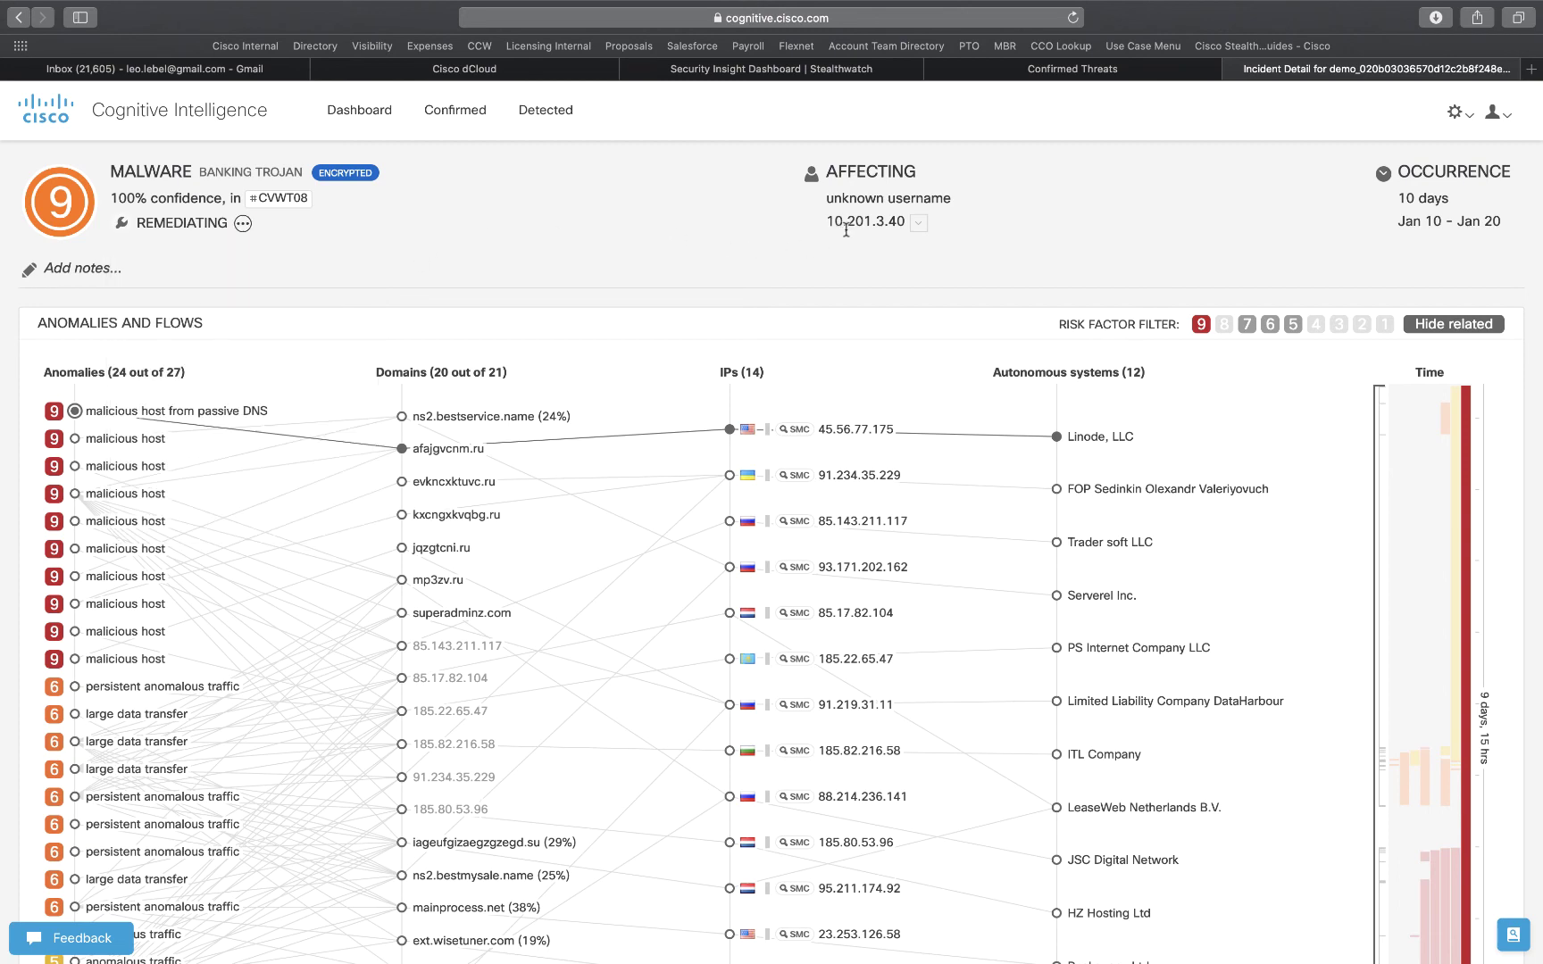
pyautogui.click(918, 224)
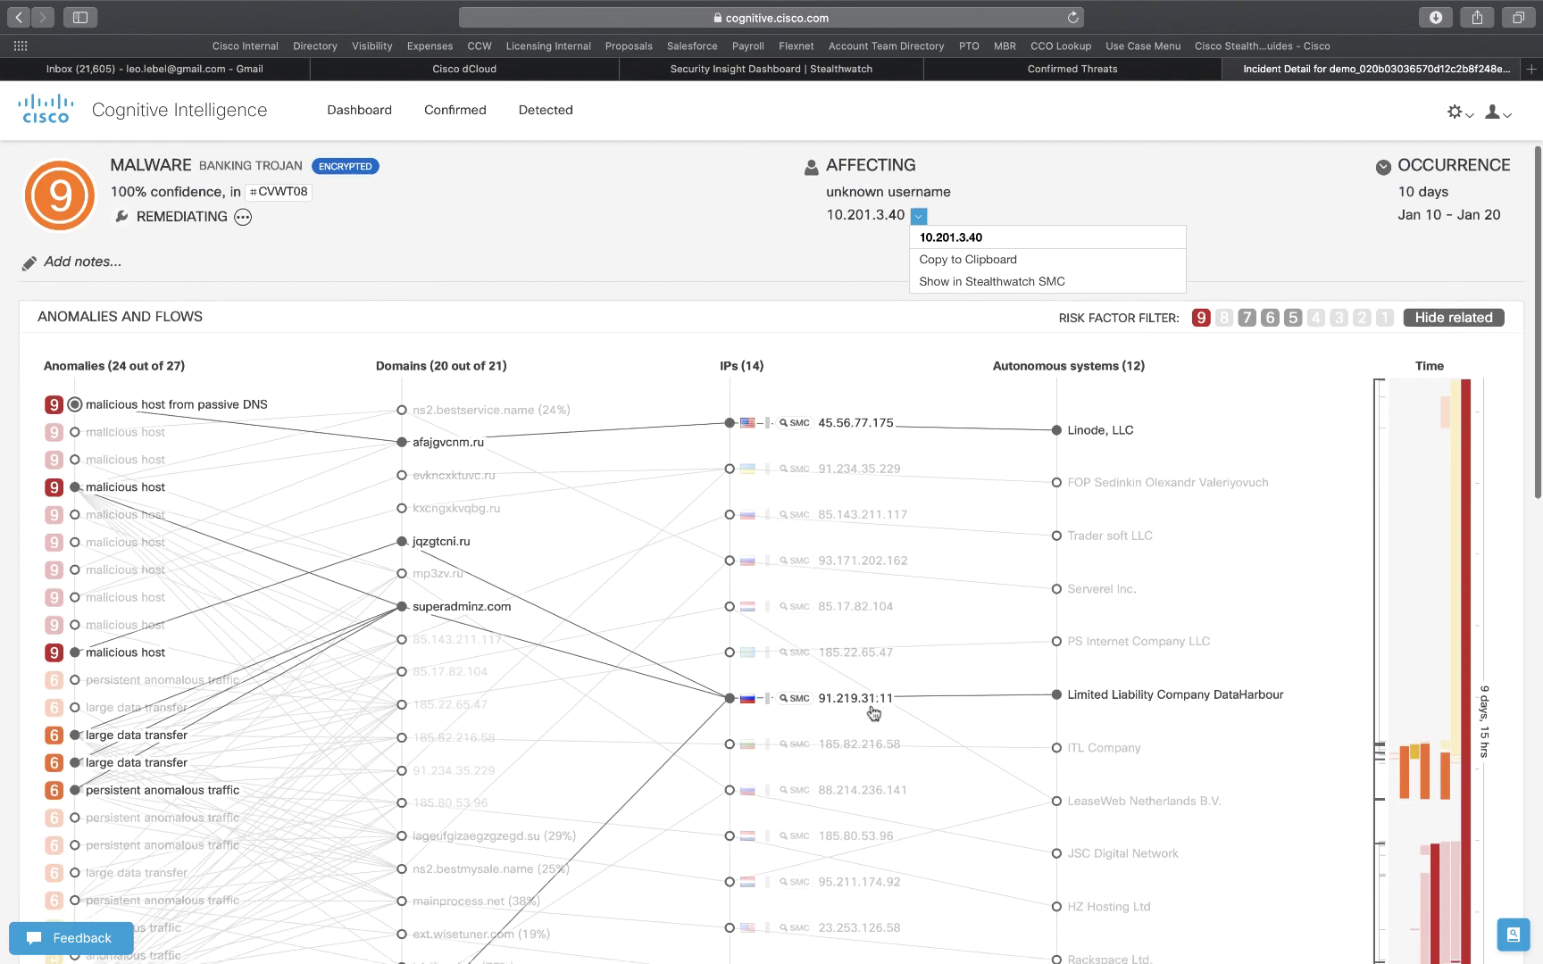
pyautogui.scroll(-10, 873, 712)
pyautogui.scroll(-8, 873, 712)
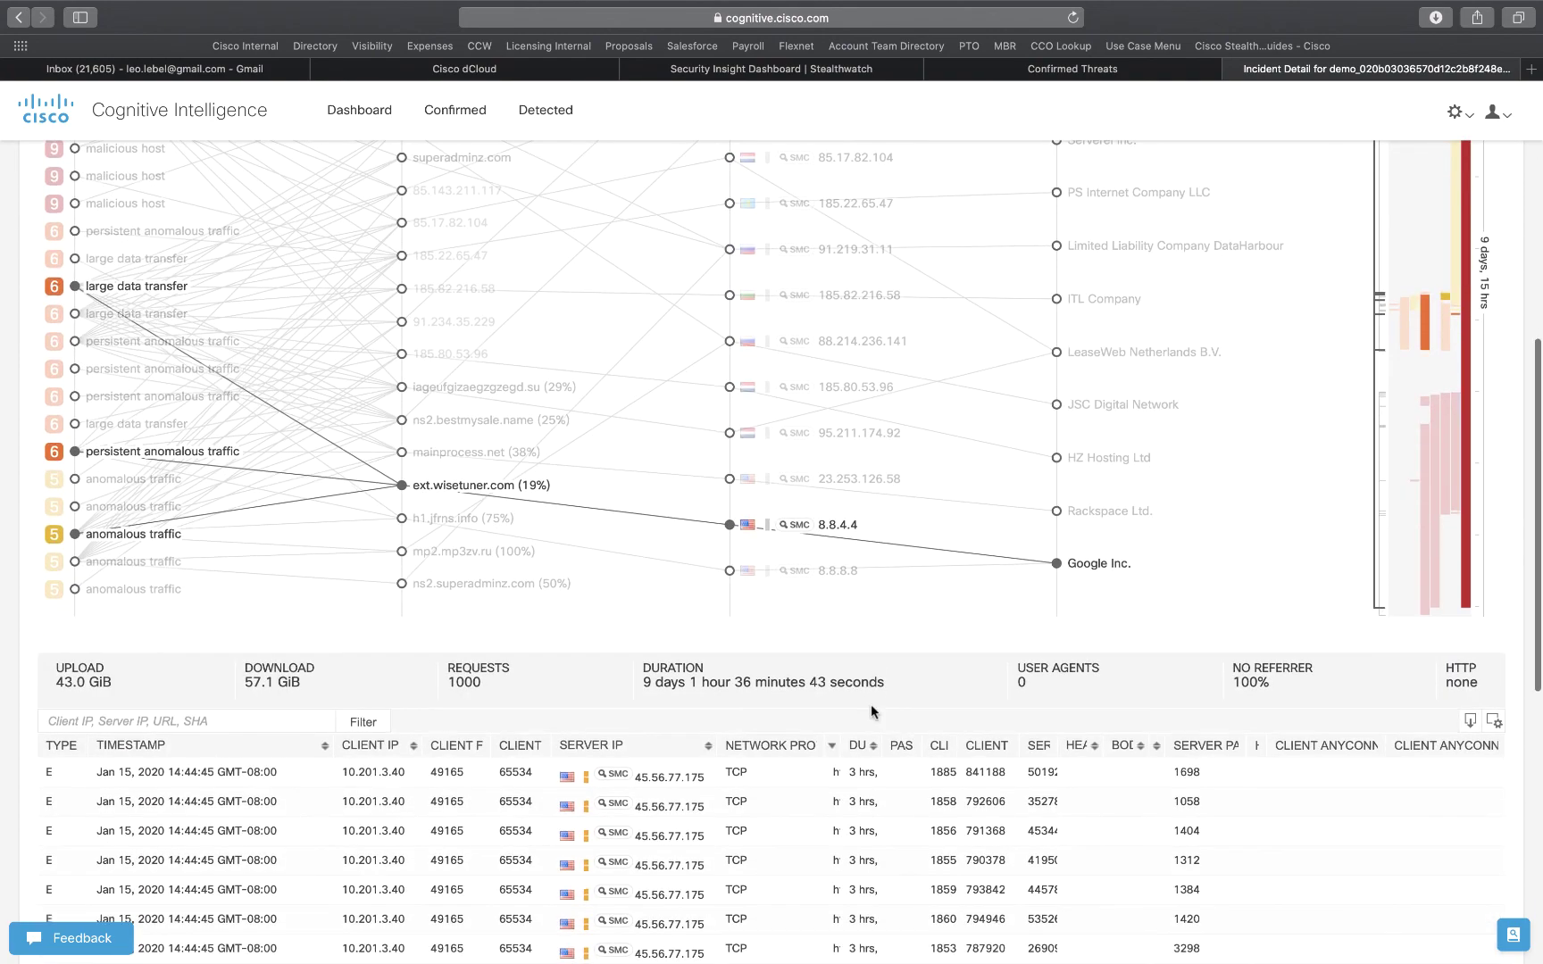
pyautogui.scroll(-5, 871, 707)
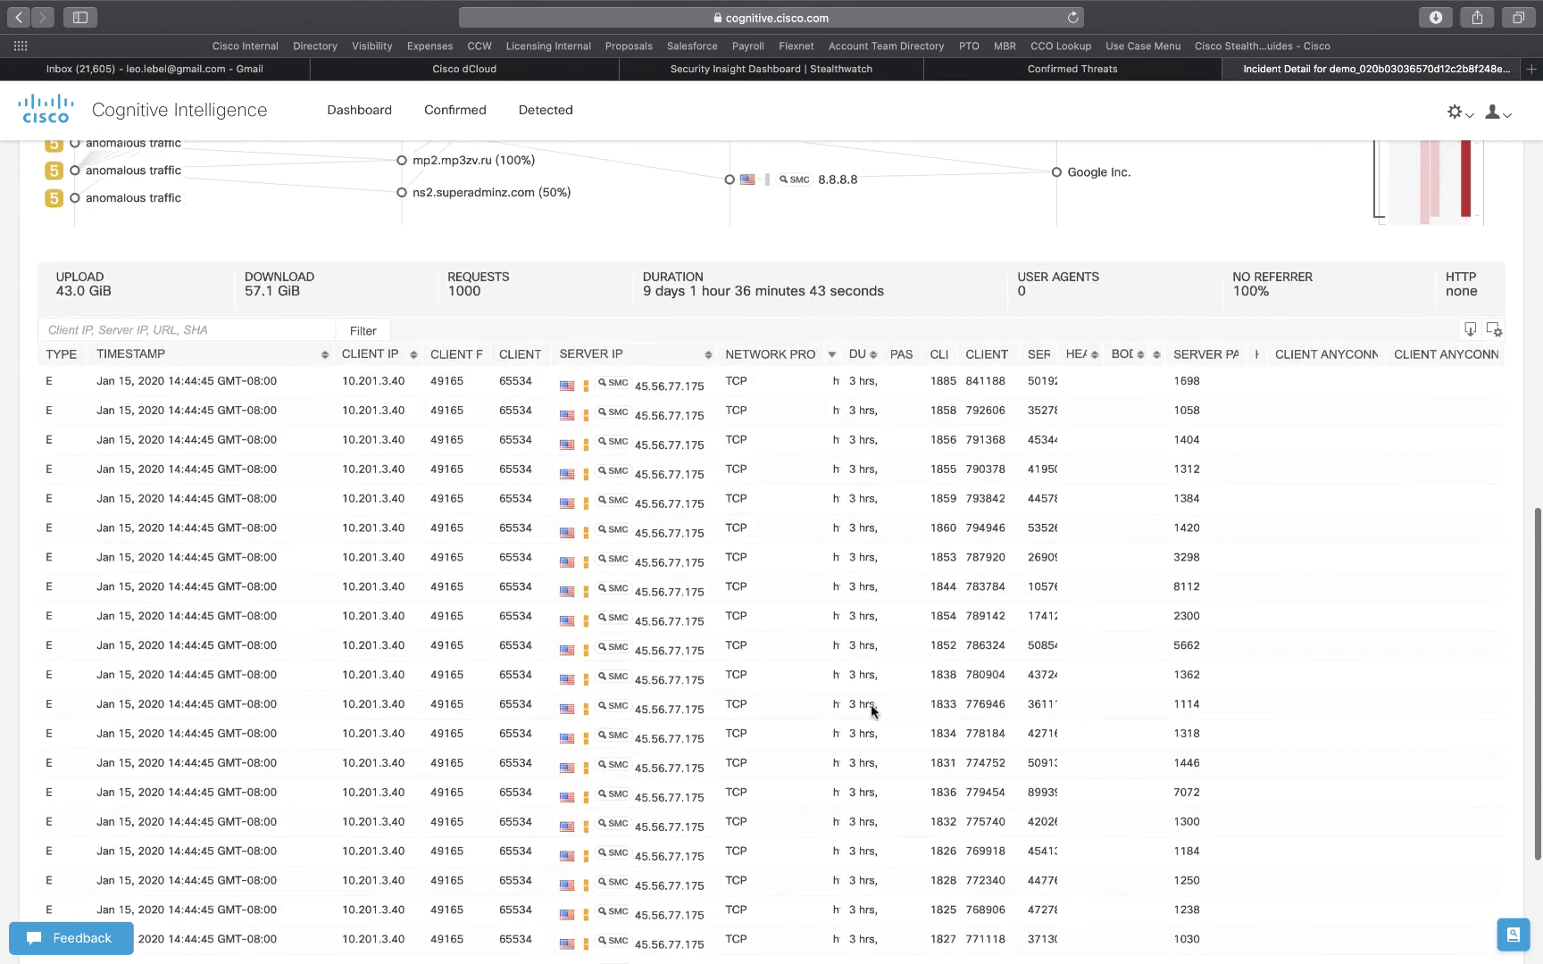
pyautogui.scroll(-2, 871, 704)
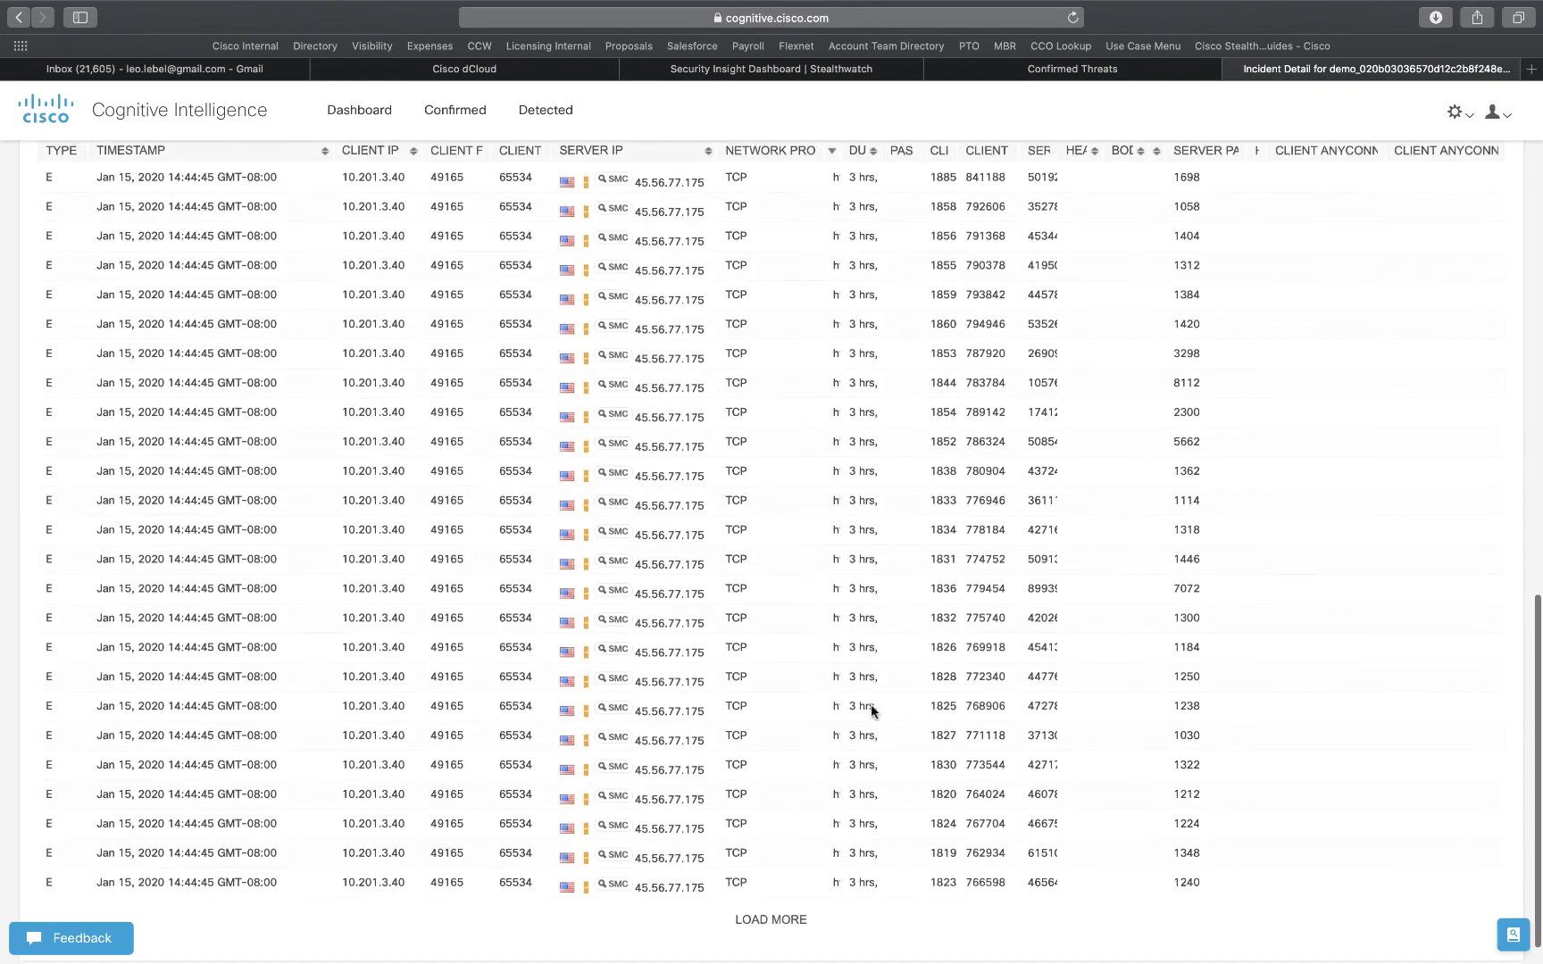
pyautogui.scroll(6, 871, 708)
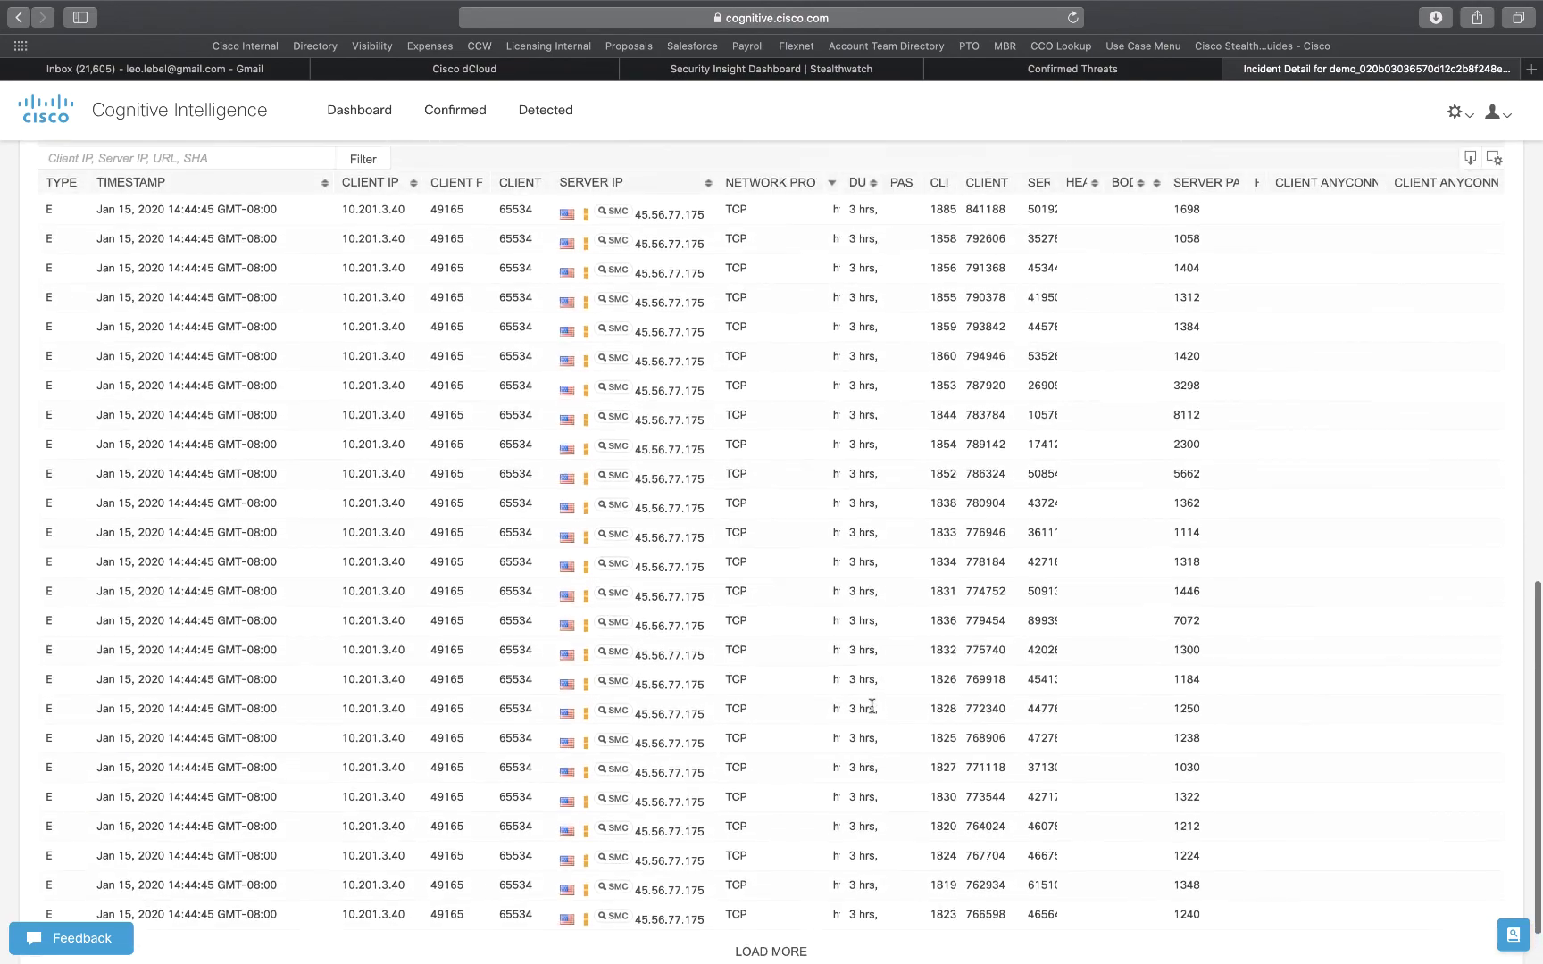